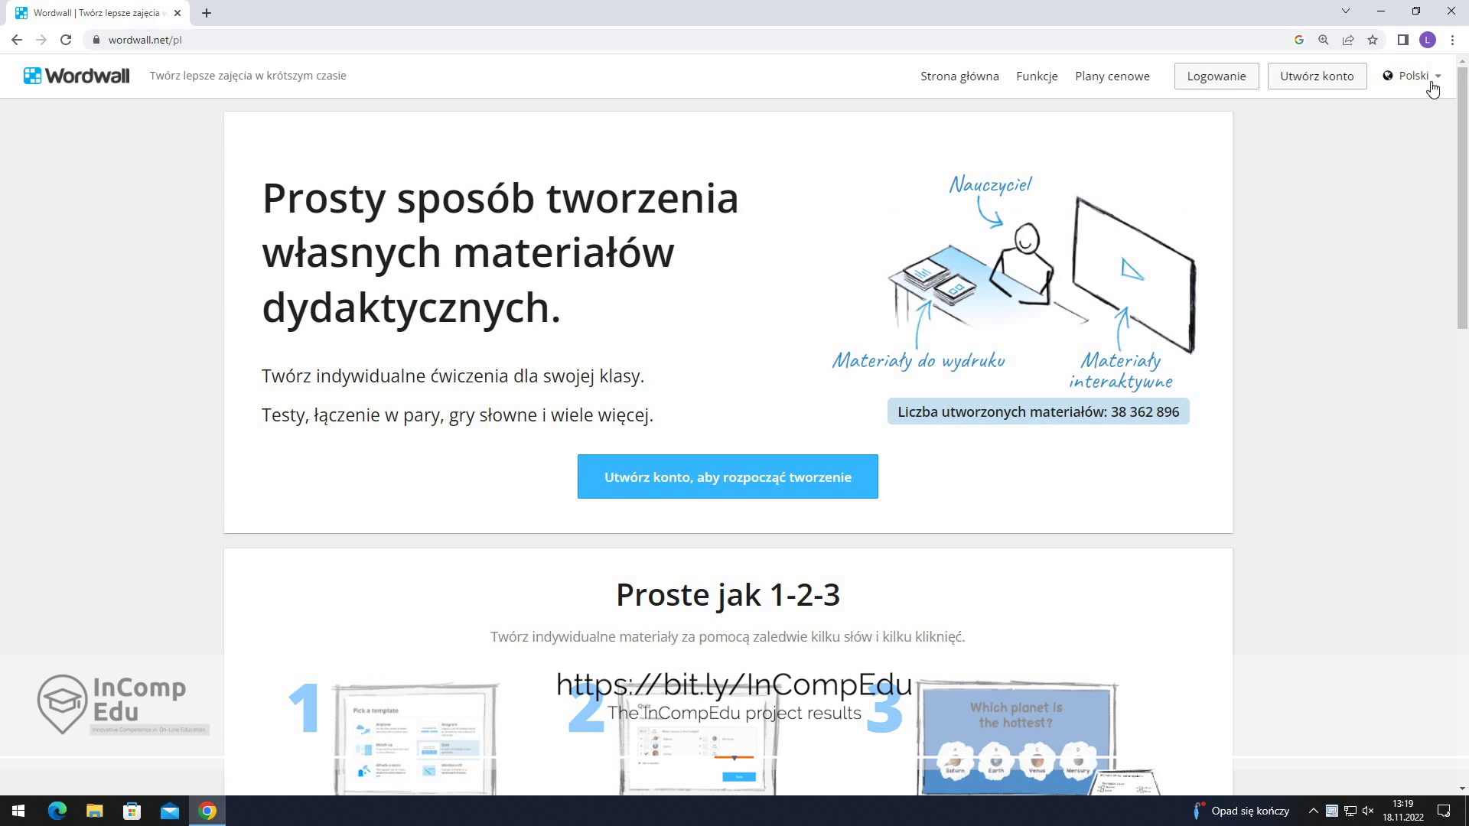
Switch the website language to English and log in with the Google account.
left_click(1282, 200)
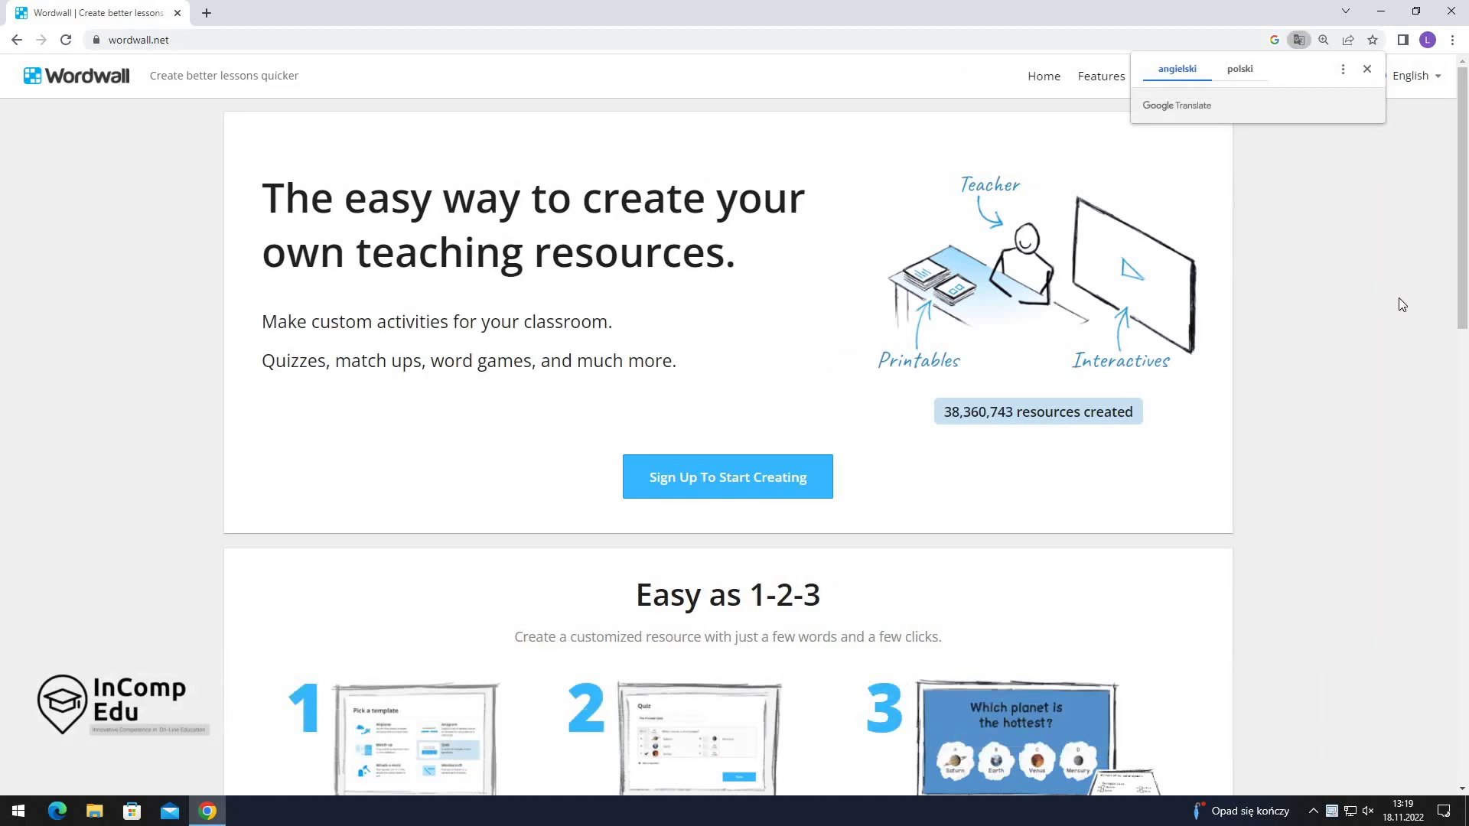
left_click(1269, 85)
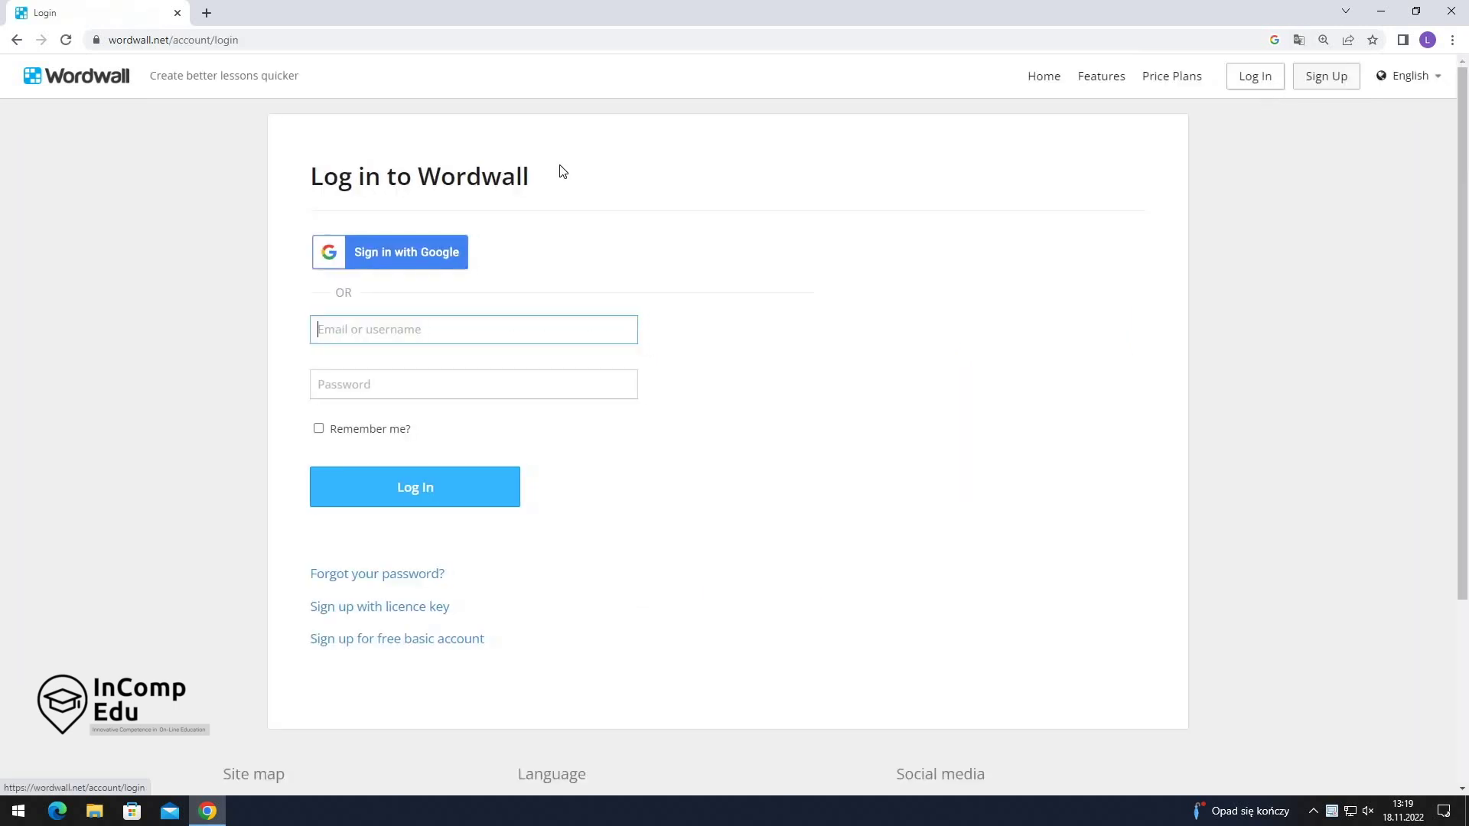
left_click(453, 252)
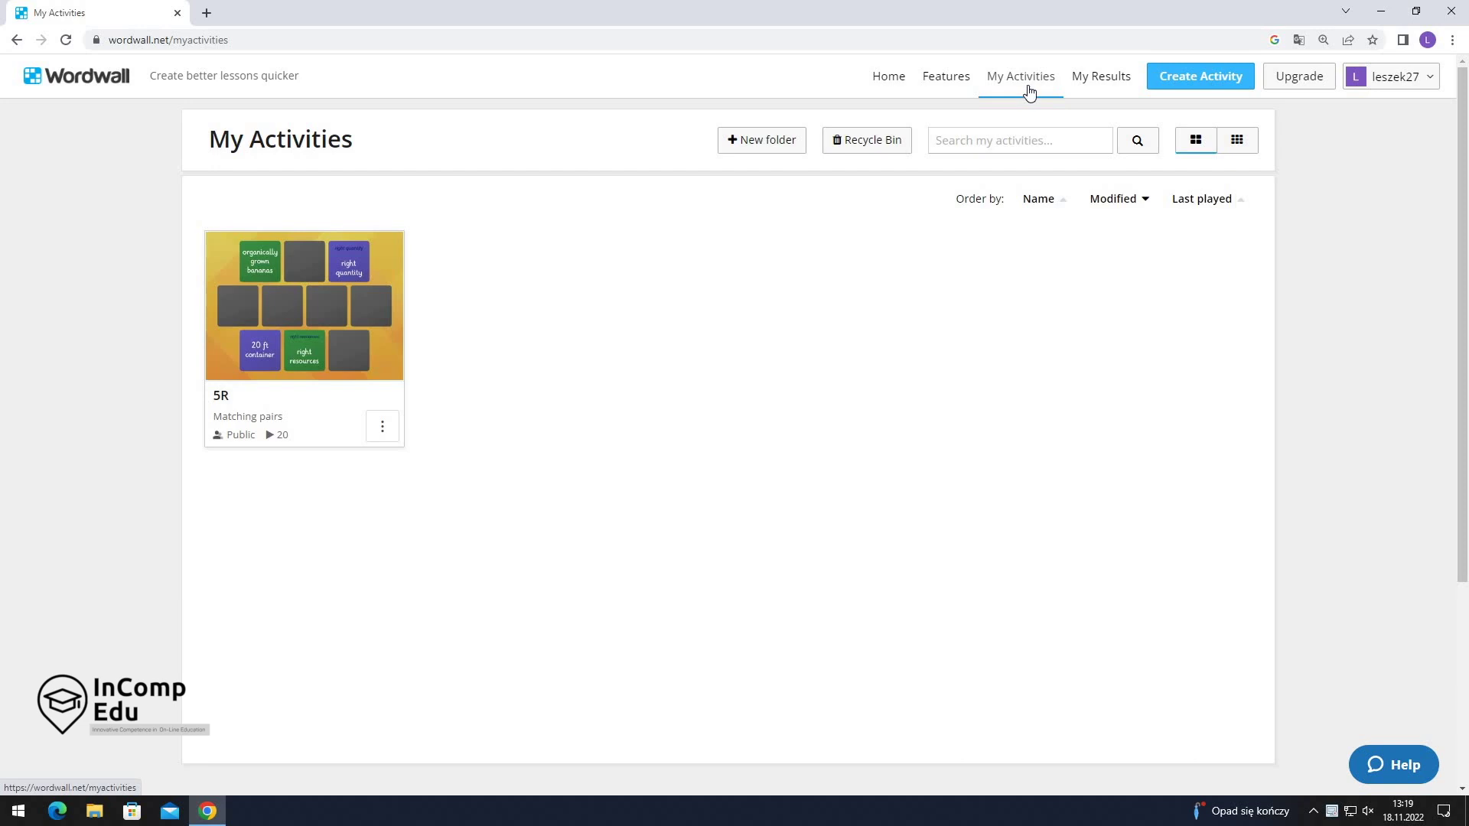
Start a new activity, sort the templates alphabetically and choose the Matching pairs template.
left_click(1217, 79)
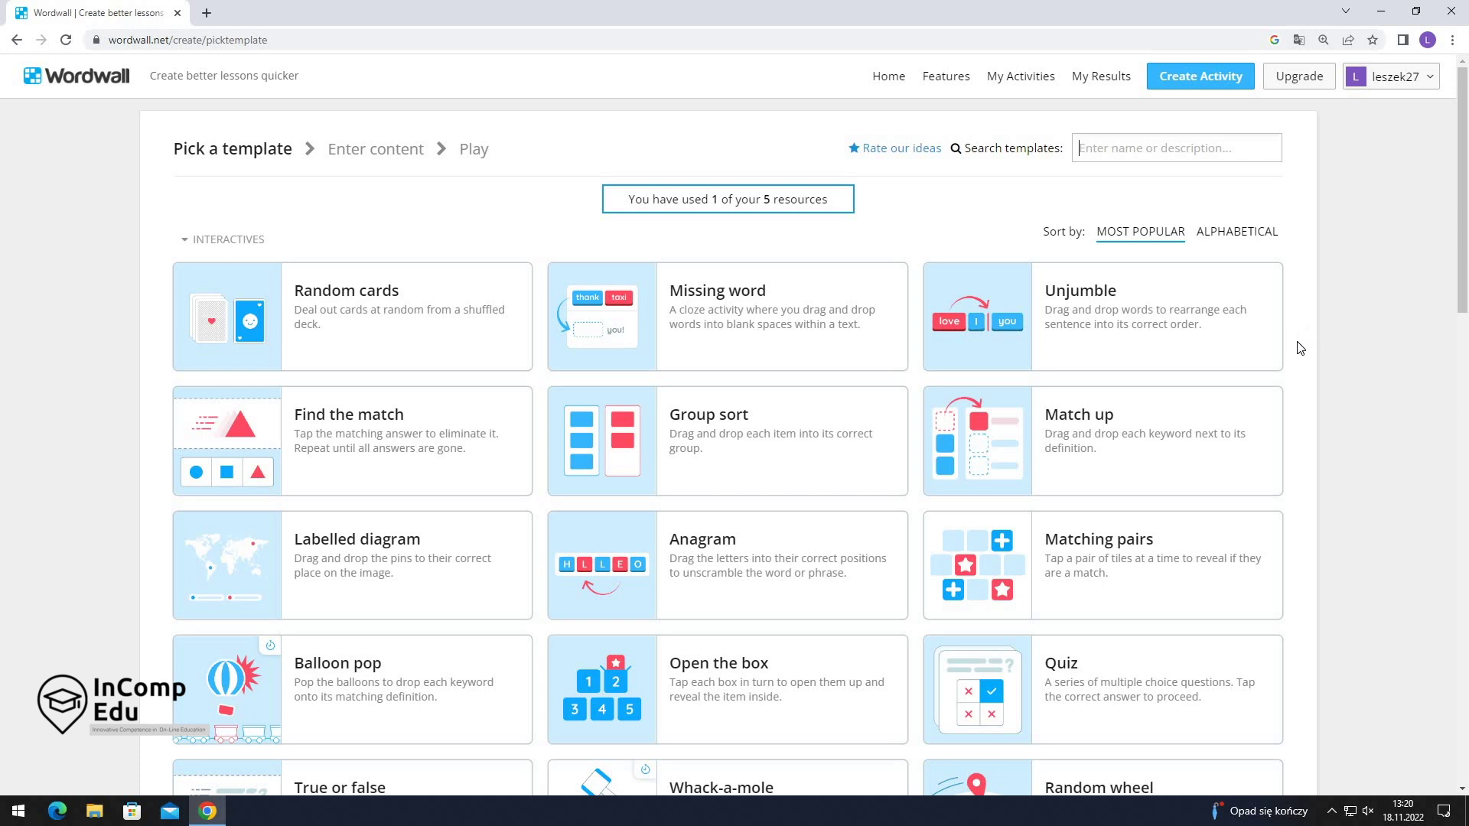
left_click(1227, 237)
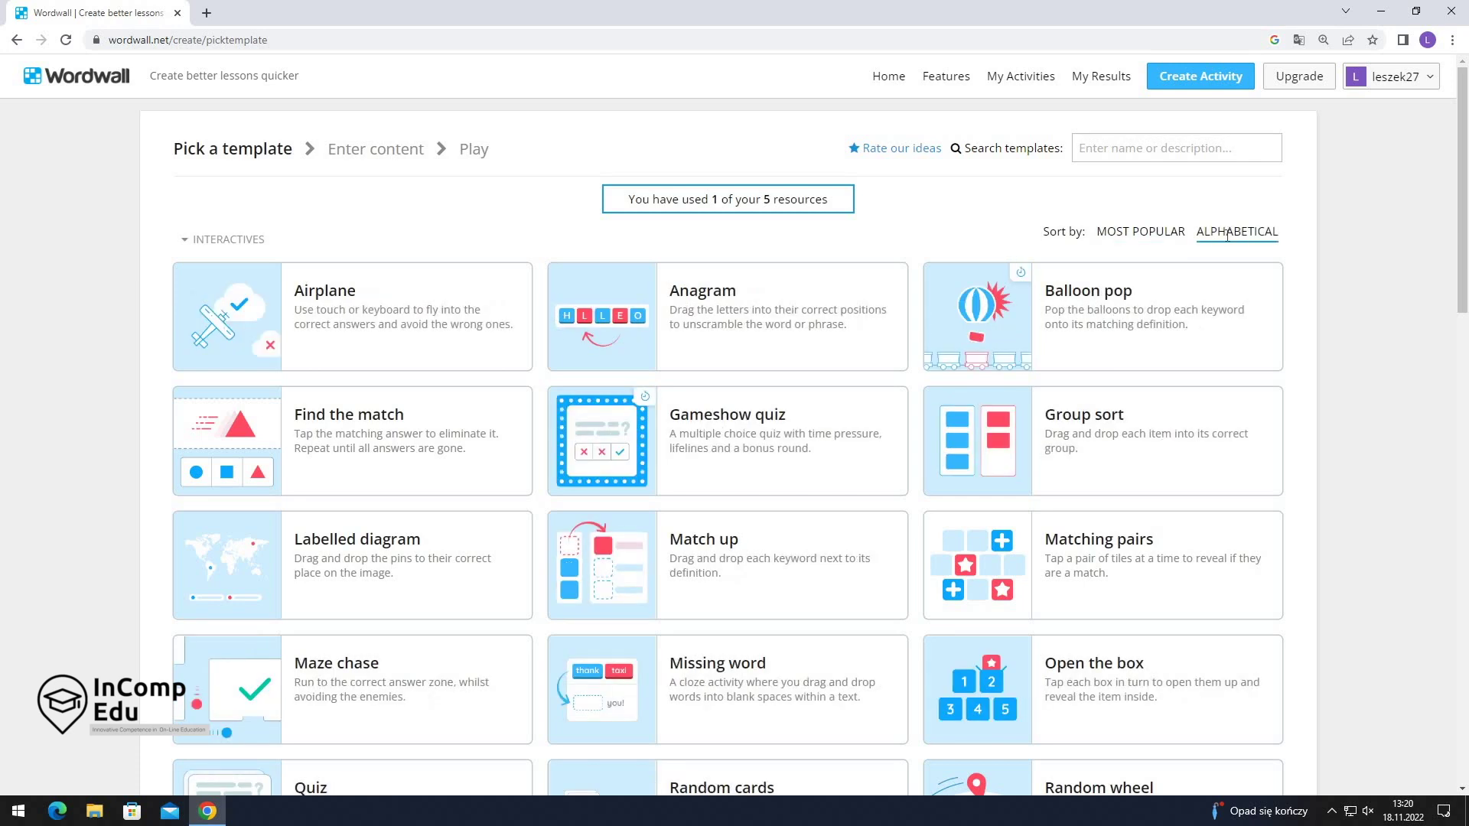
left_click(1121, 545)
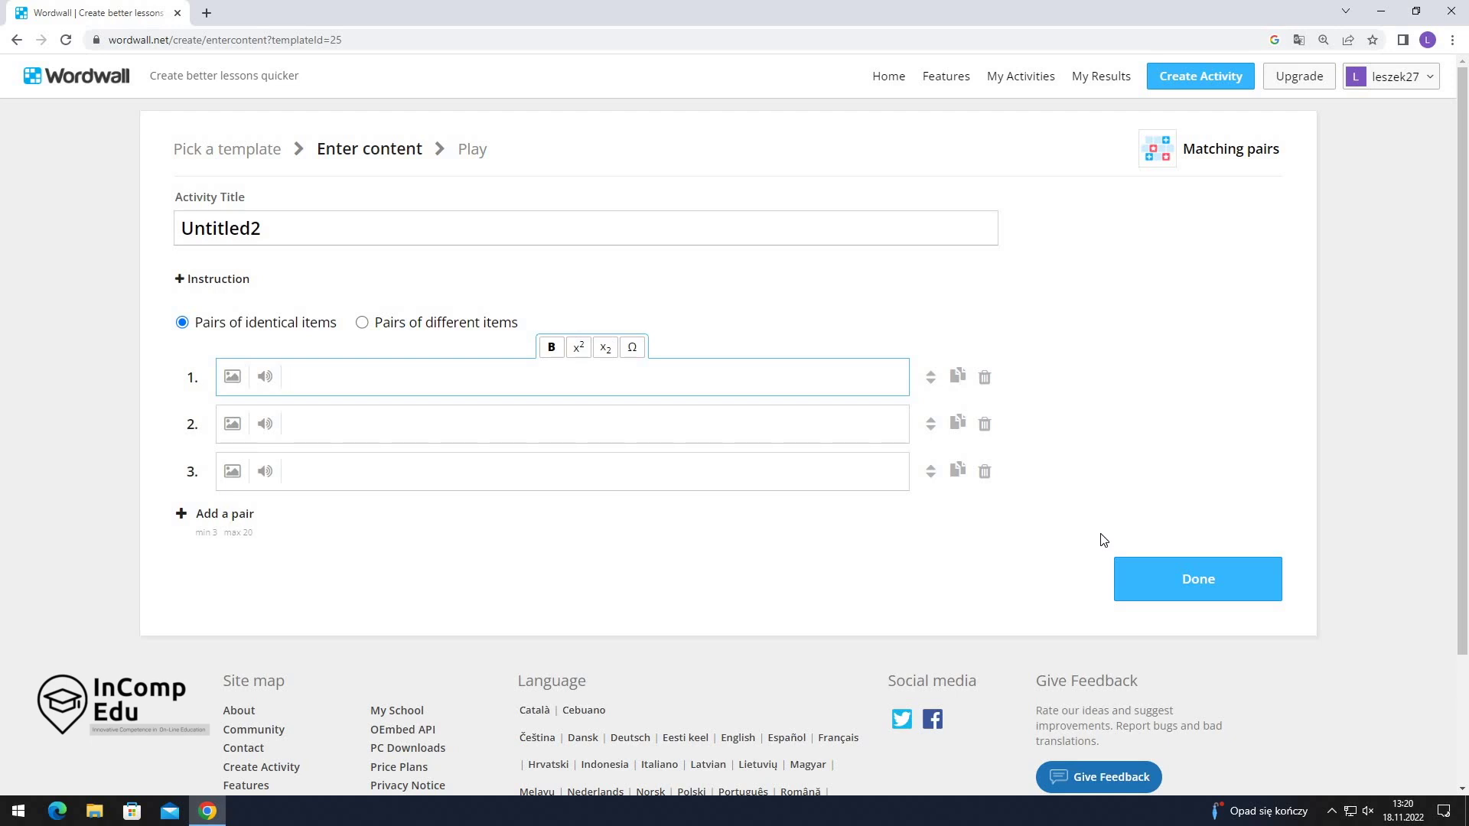
Title the activity "5R principle" and set it to use pairs of different items.
left_click_drag(271, 232, 164, 231)
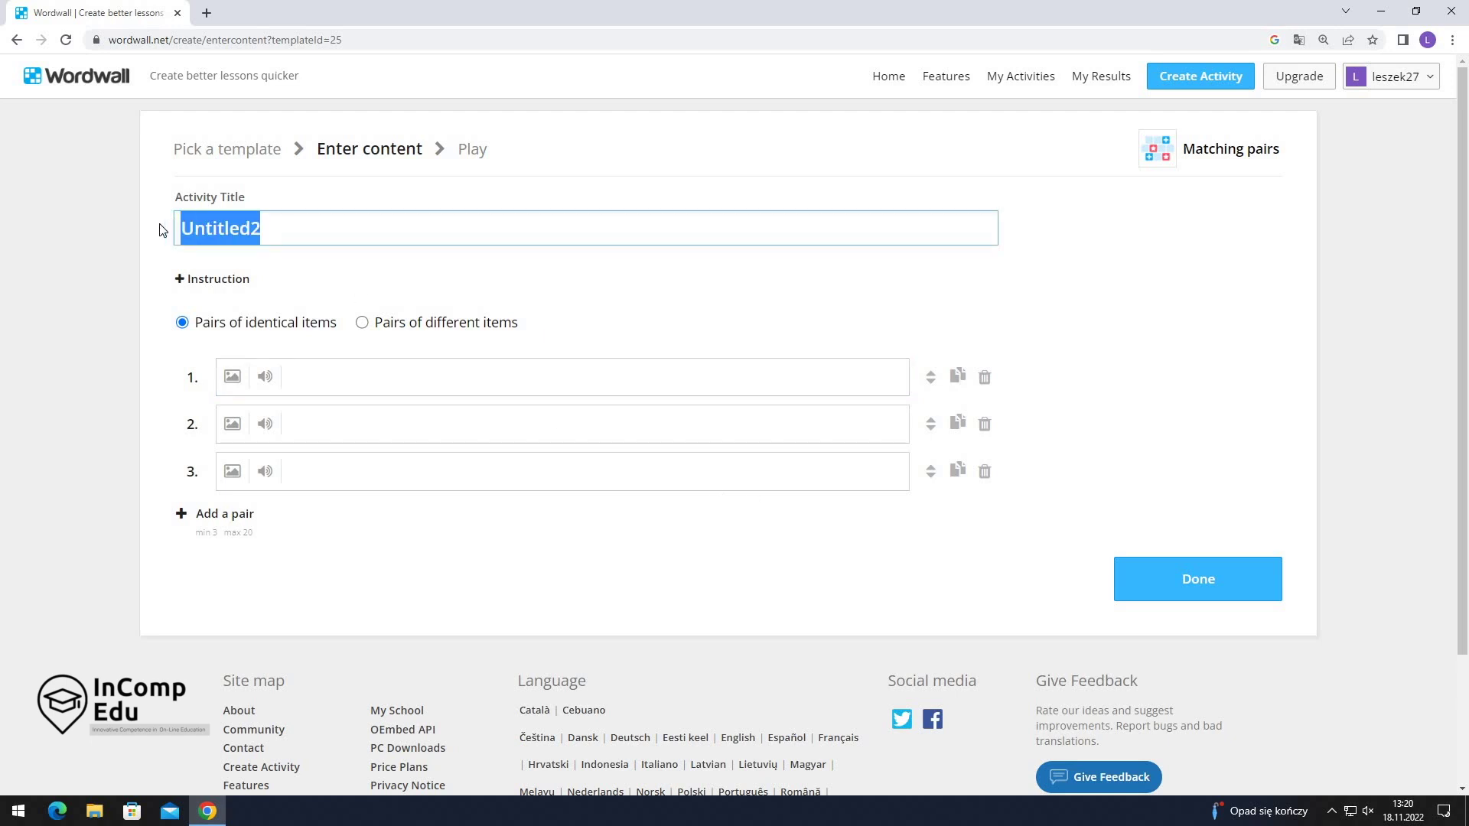
type("5R principle")
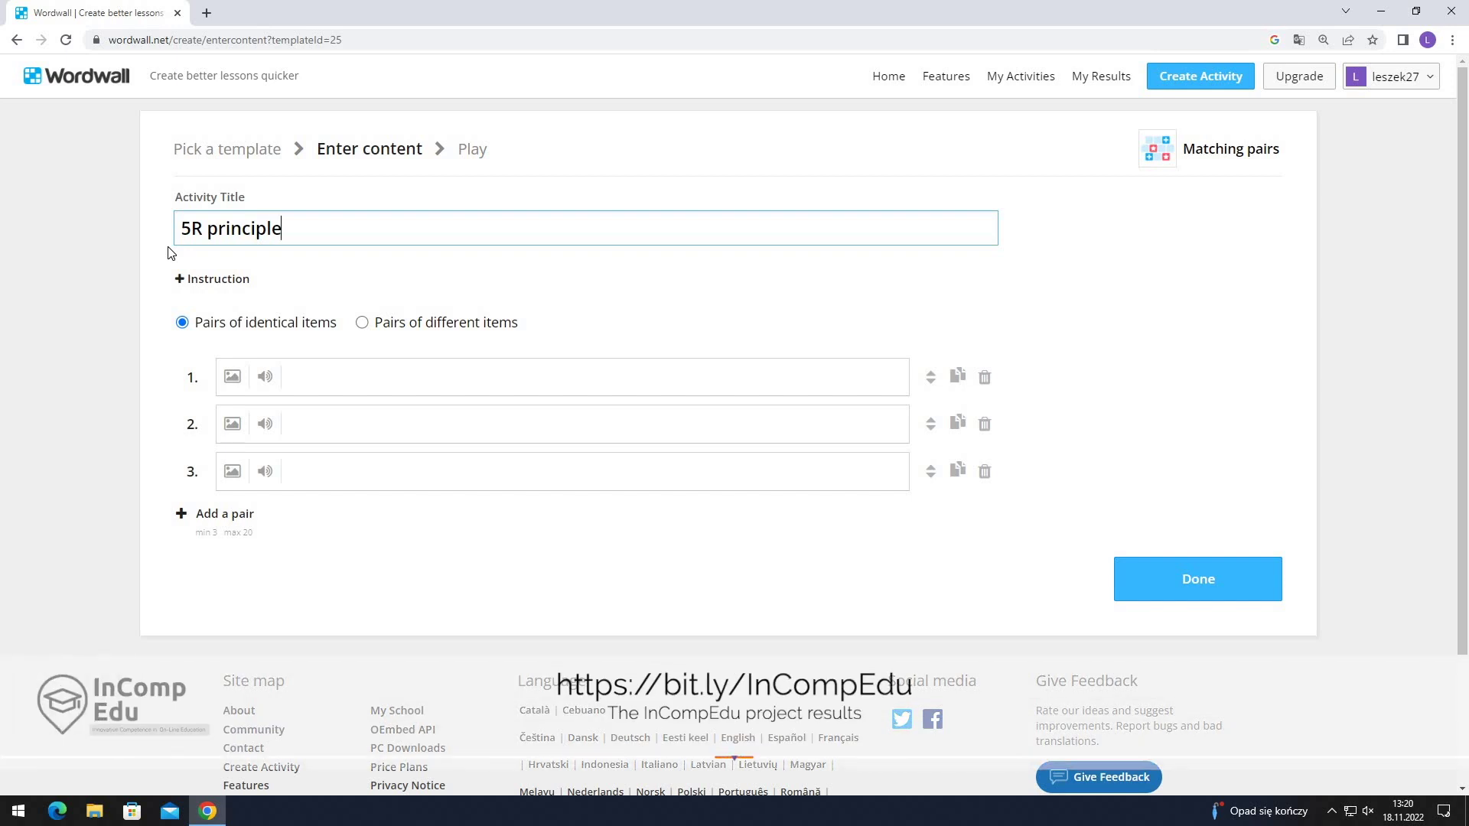
left_click(202, 280)
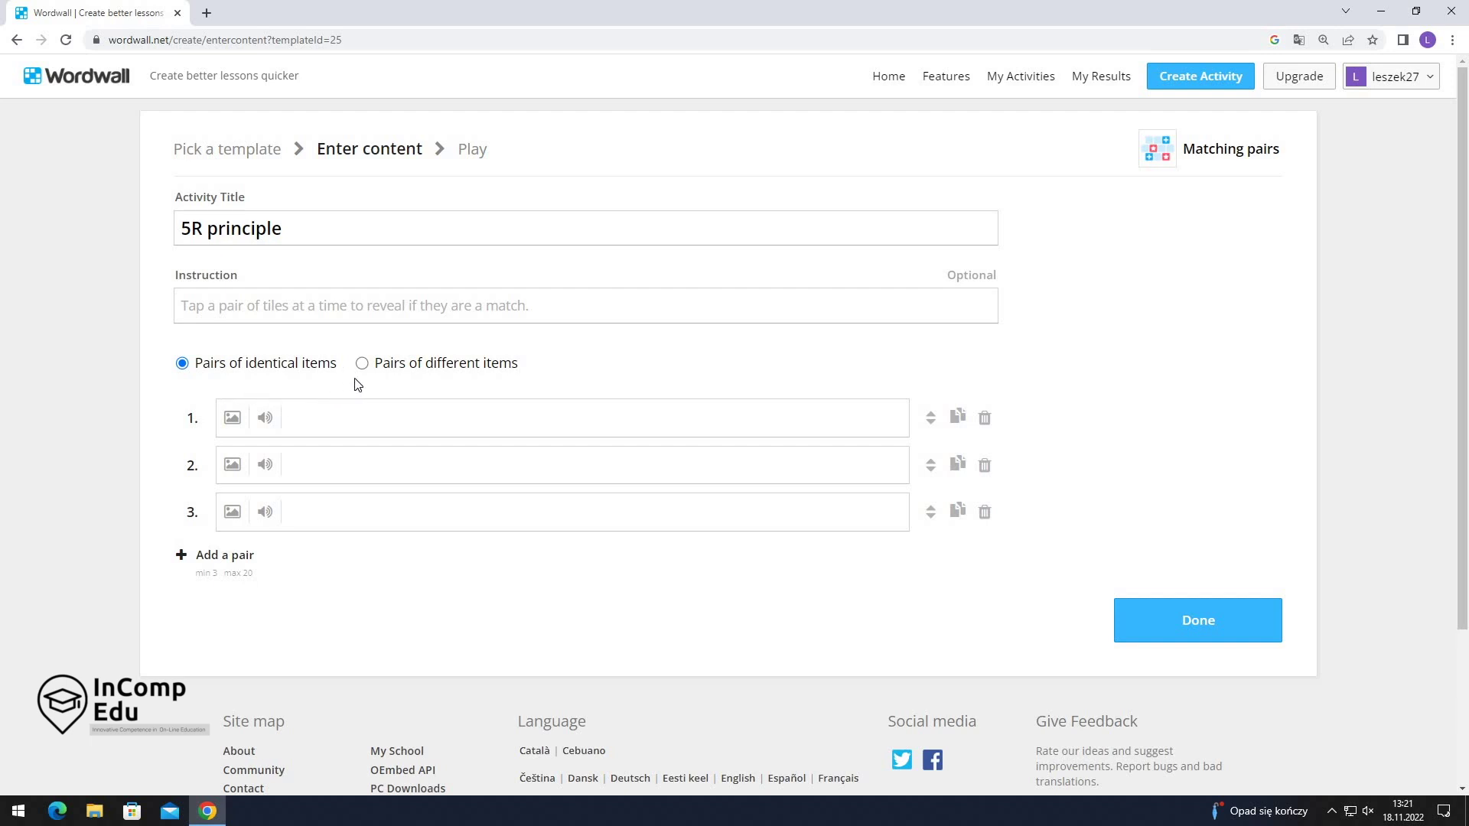
left_click(403, 367)
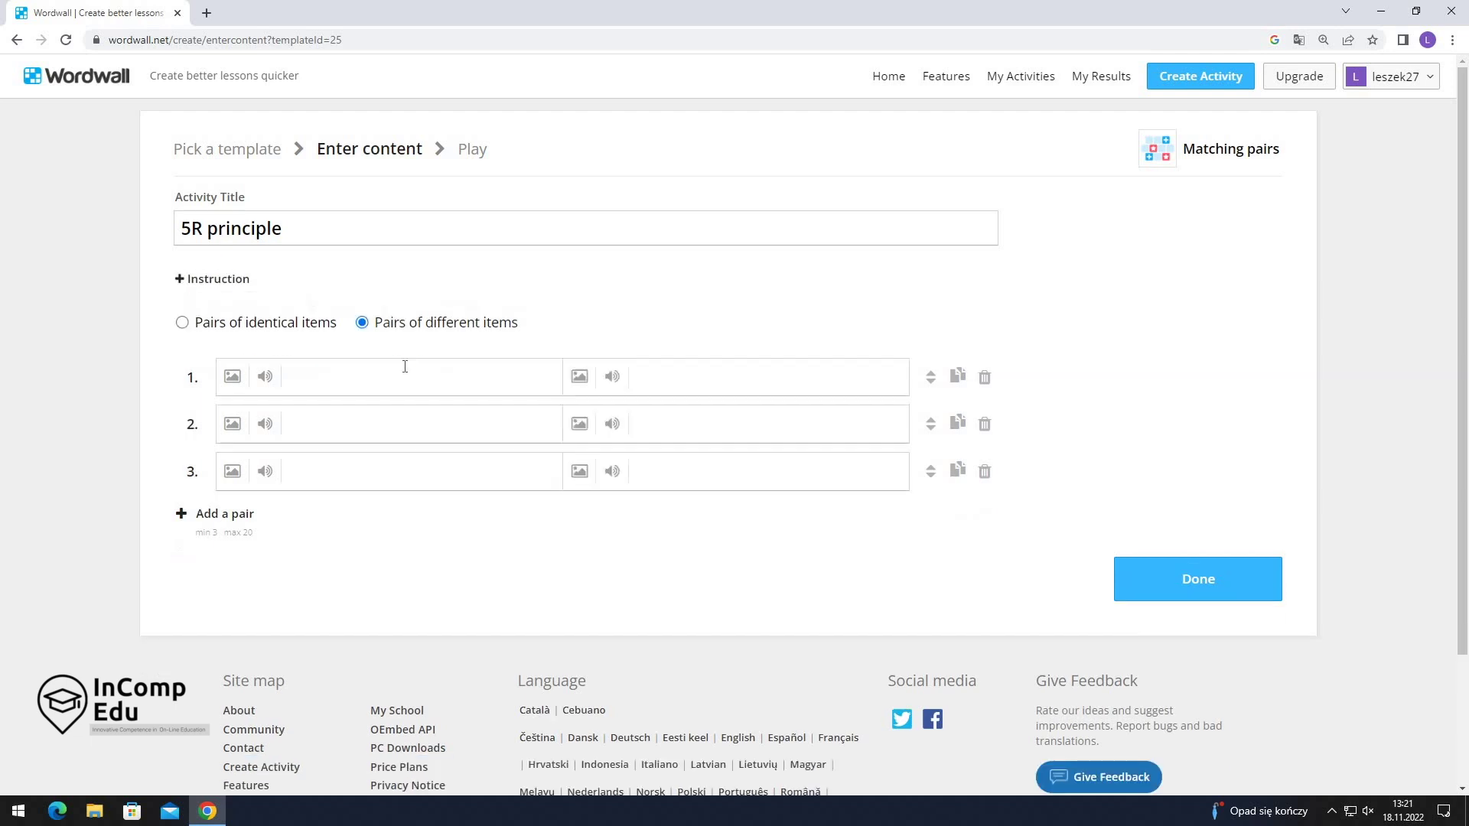
Fill in the first pair with "right resources" and "organically grown bananas".
left_click(398, 377)
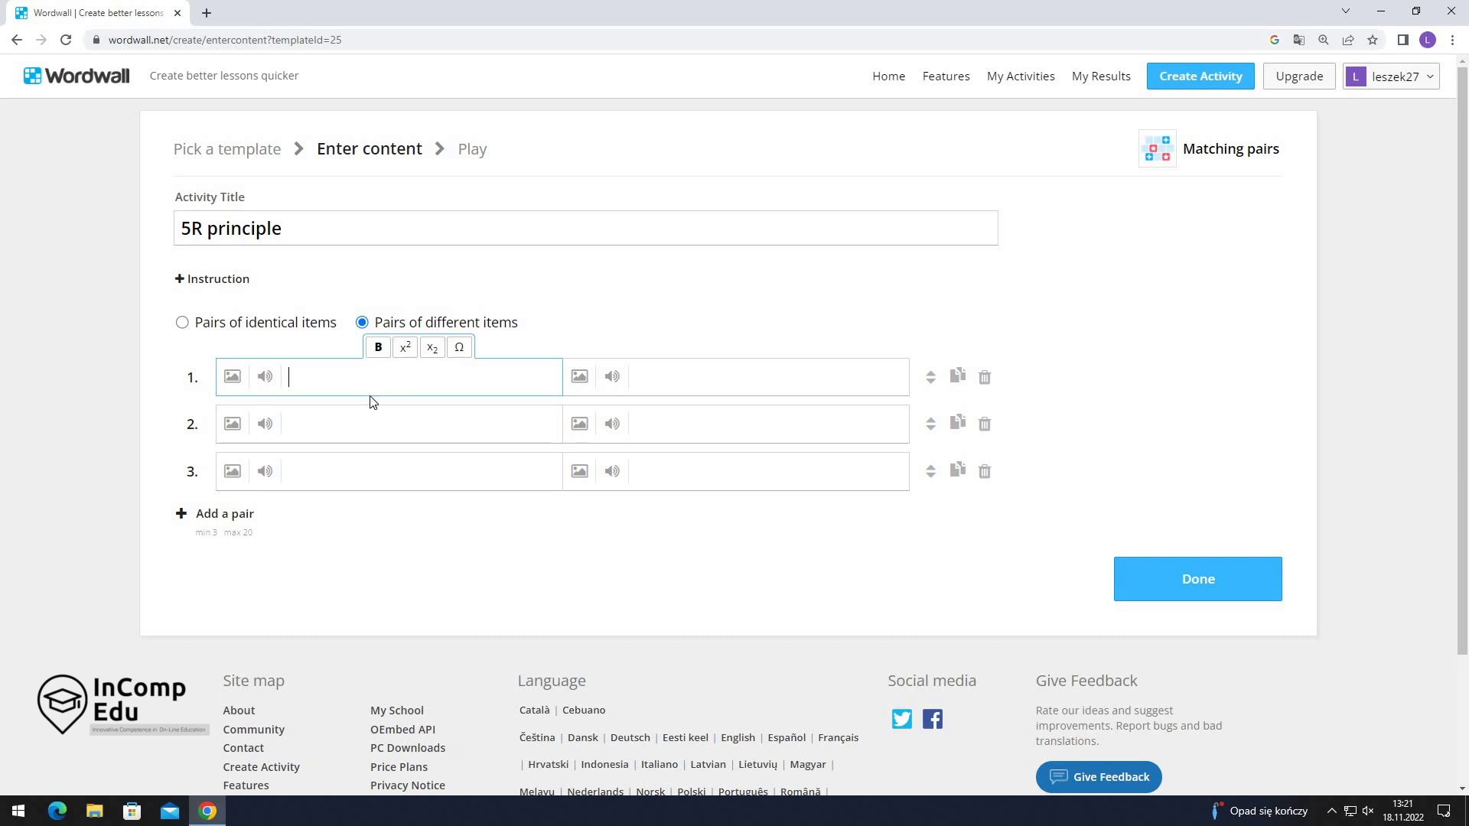
type("right resources")
left_click(684, 382)
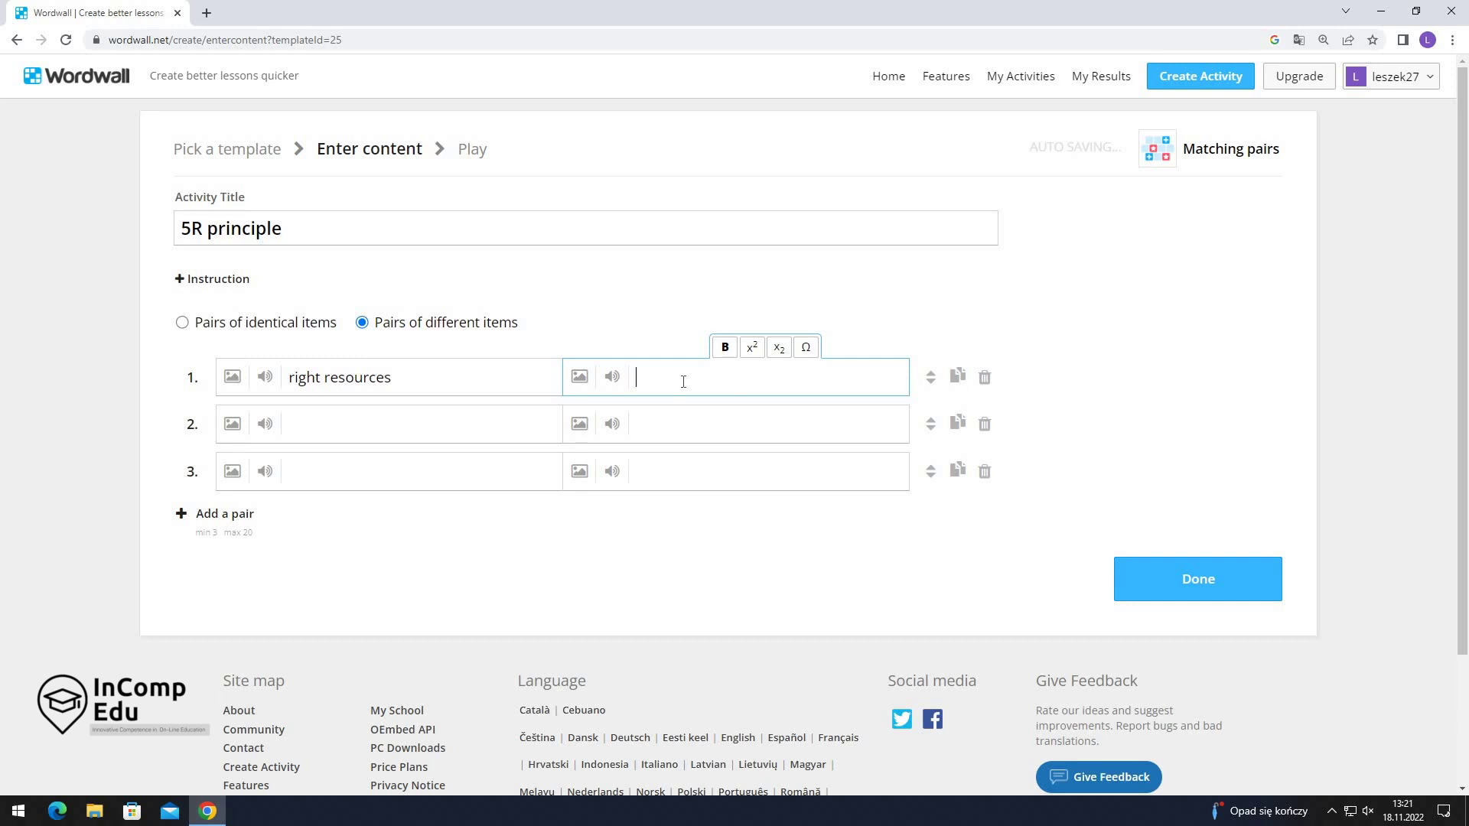
type("organically grown bananas")
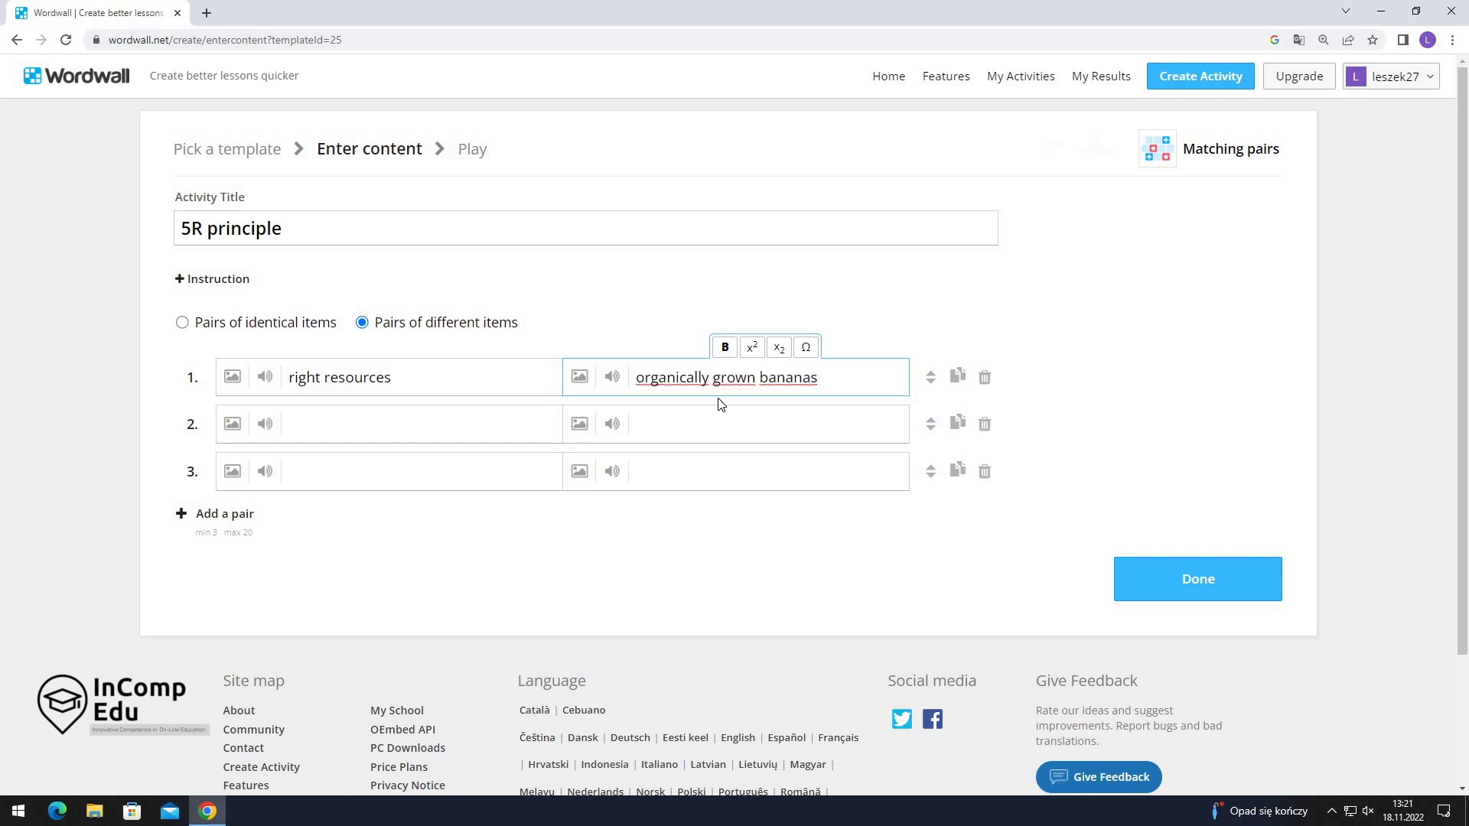
Fill in the second pair with "right quantity" and "20 ft container".
left_click(433, 414)
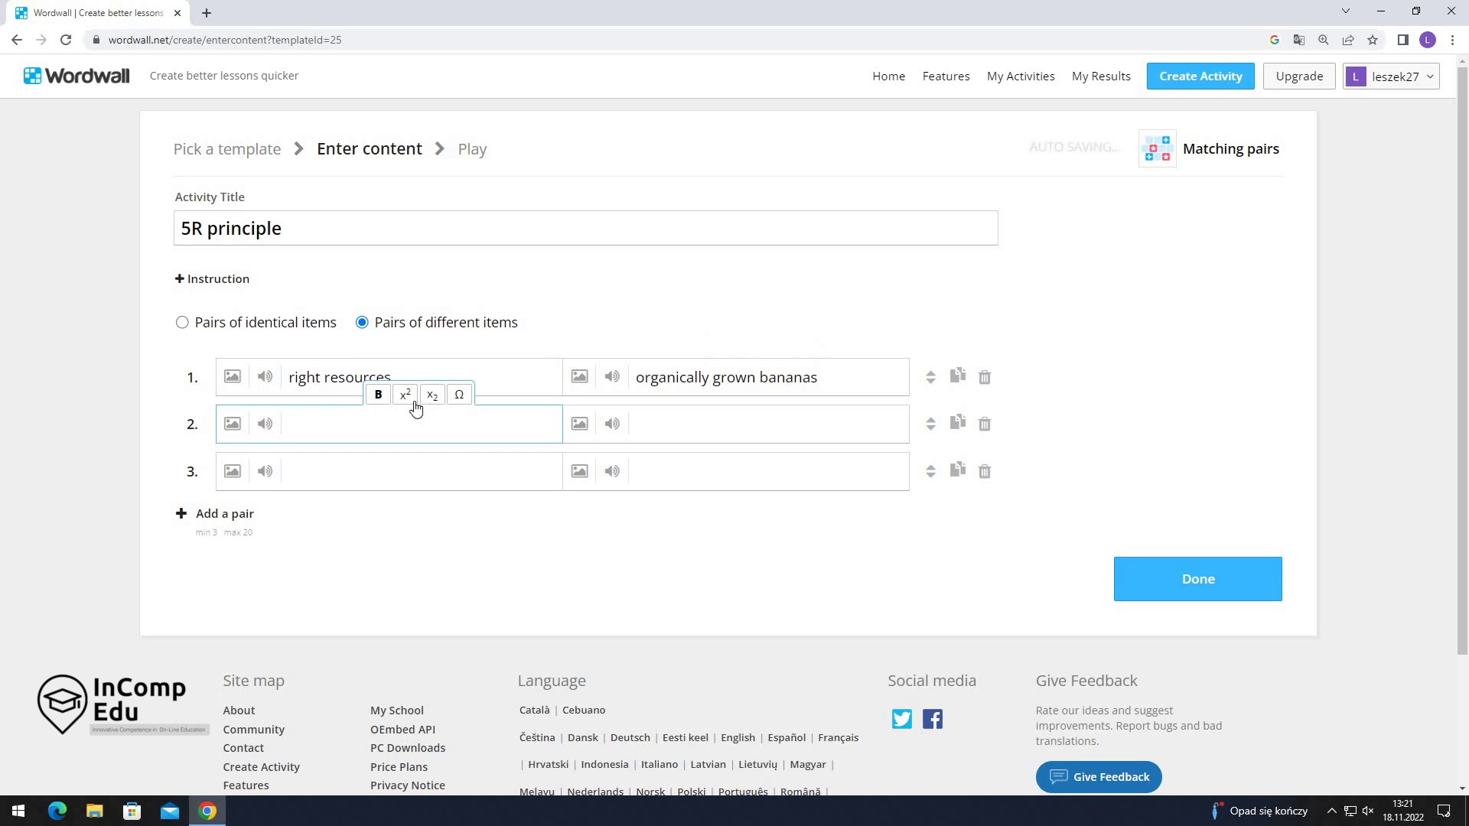
left_click(317, 380)
left_click(383, 425)
type("right quantity")
left_click(692, 432)
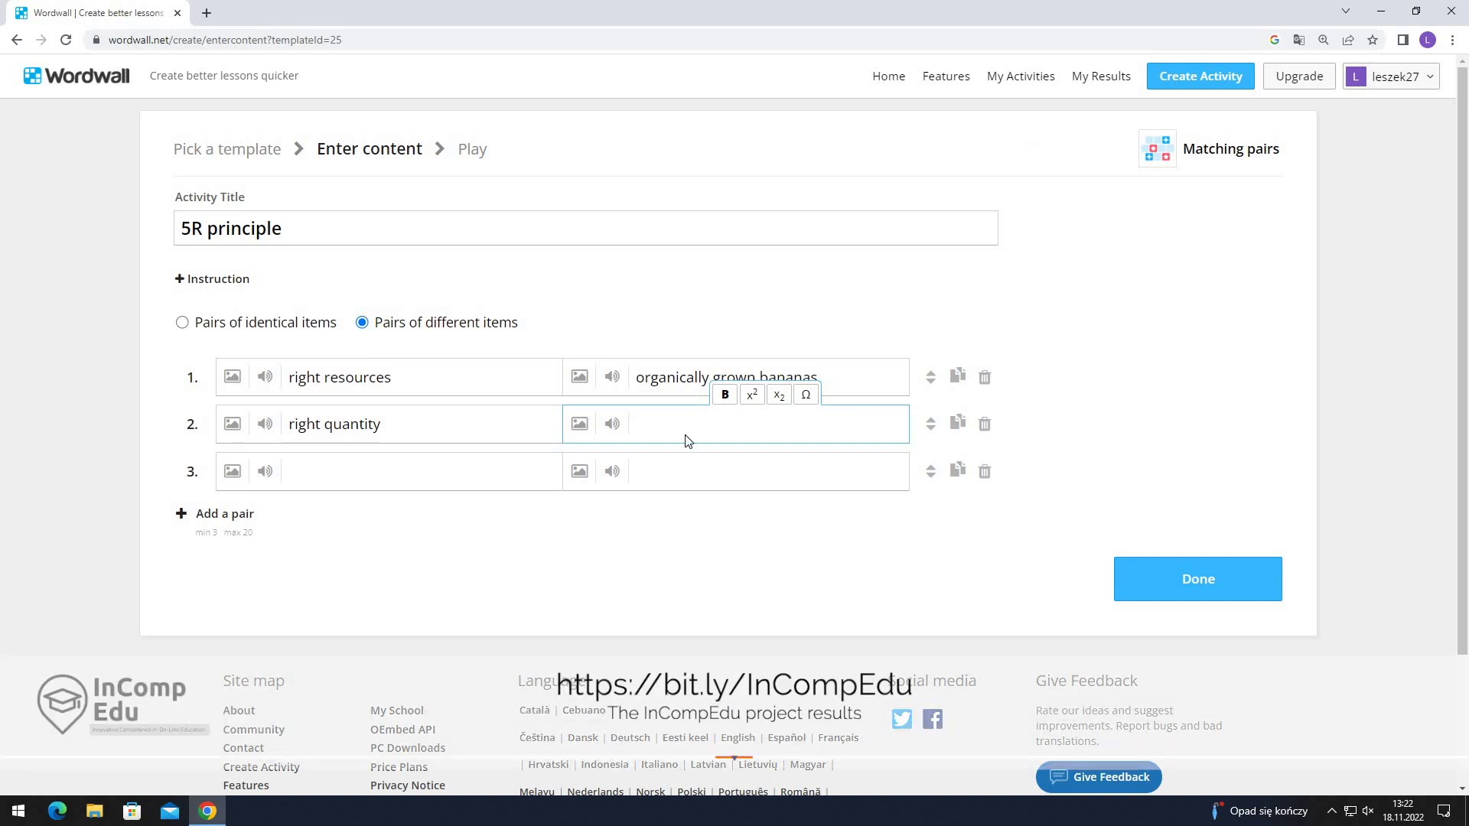
type("20 ft container")
Fill in the third pair with "rigt place" and "DCT".
scroll(497, 428, "down", 2)
left_click(313, 399)
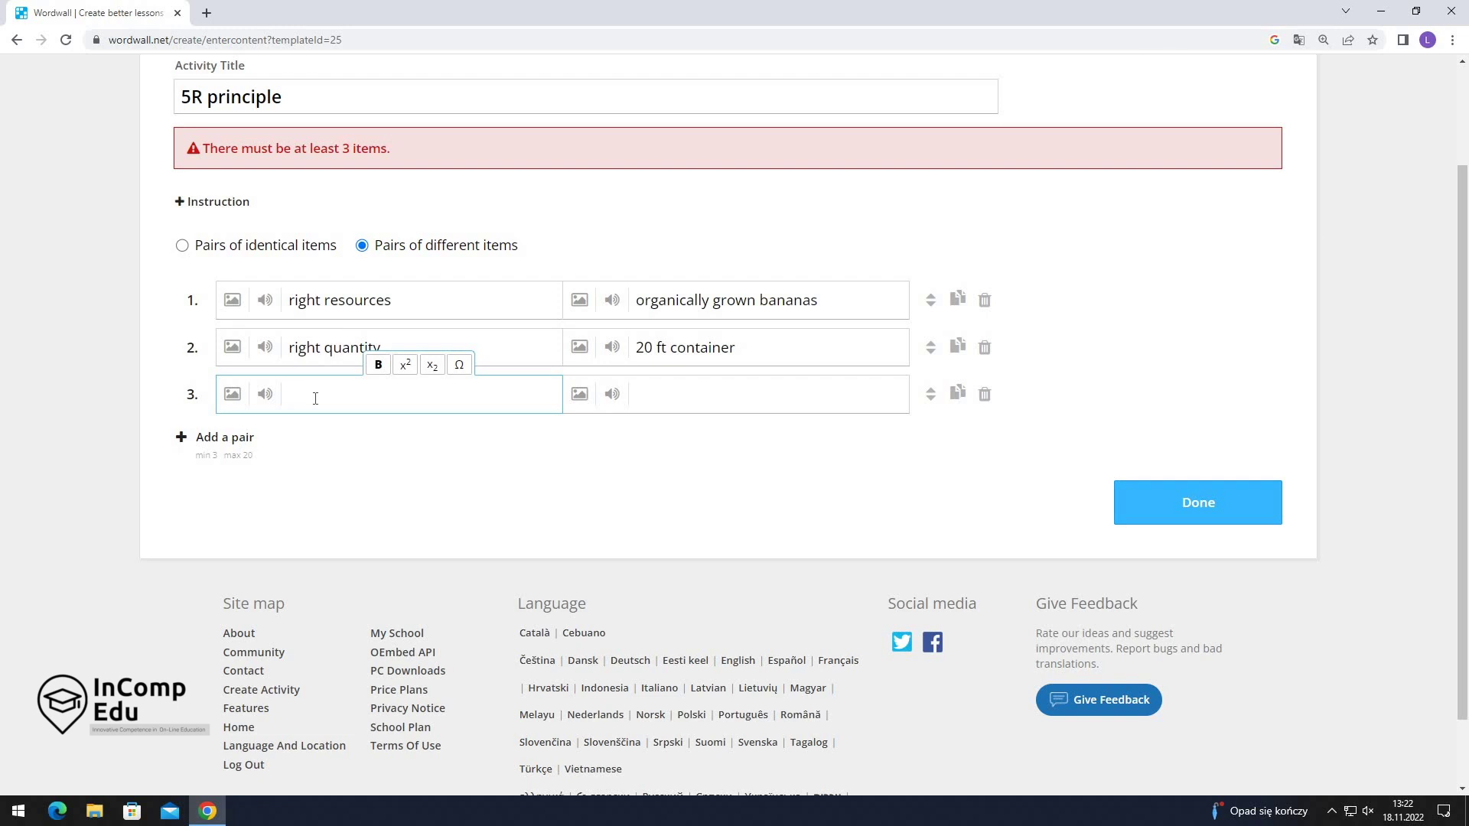
type("rigt place")
left_click(651, 401)
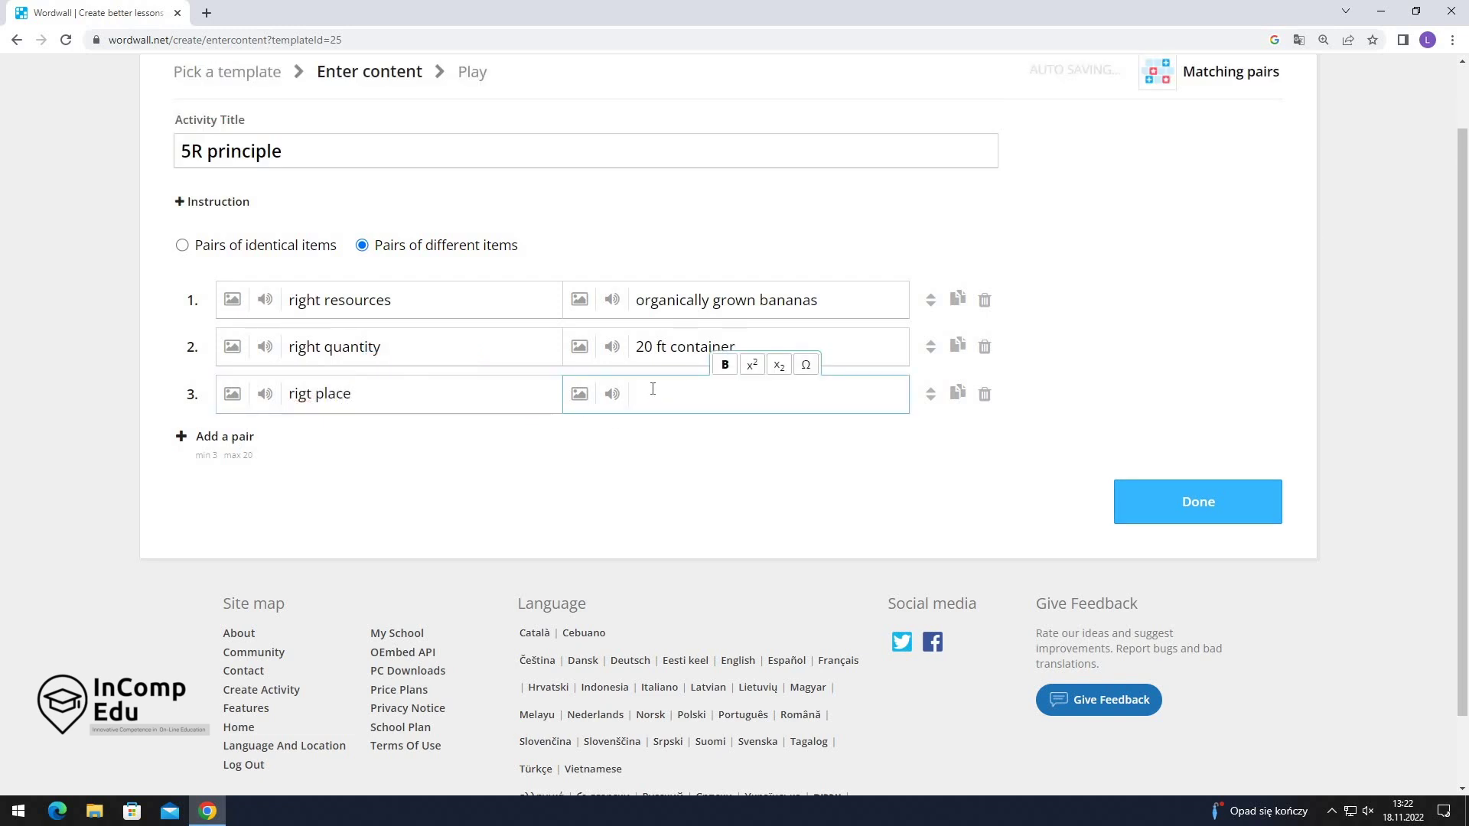
type("DCT ")
type("gda")
type("n")
key("BackSpace")
key("BackSpace")
key("BackSpace")
key("BackSpace")
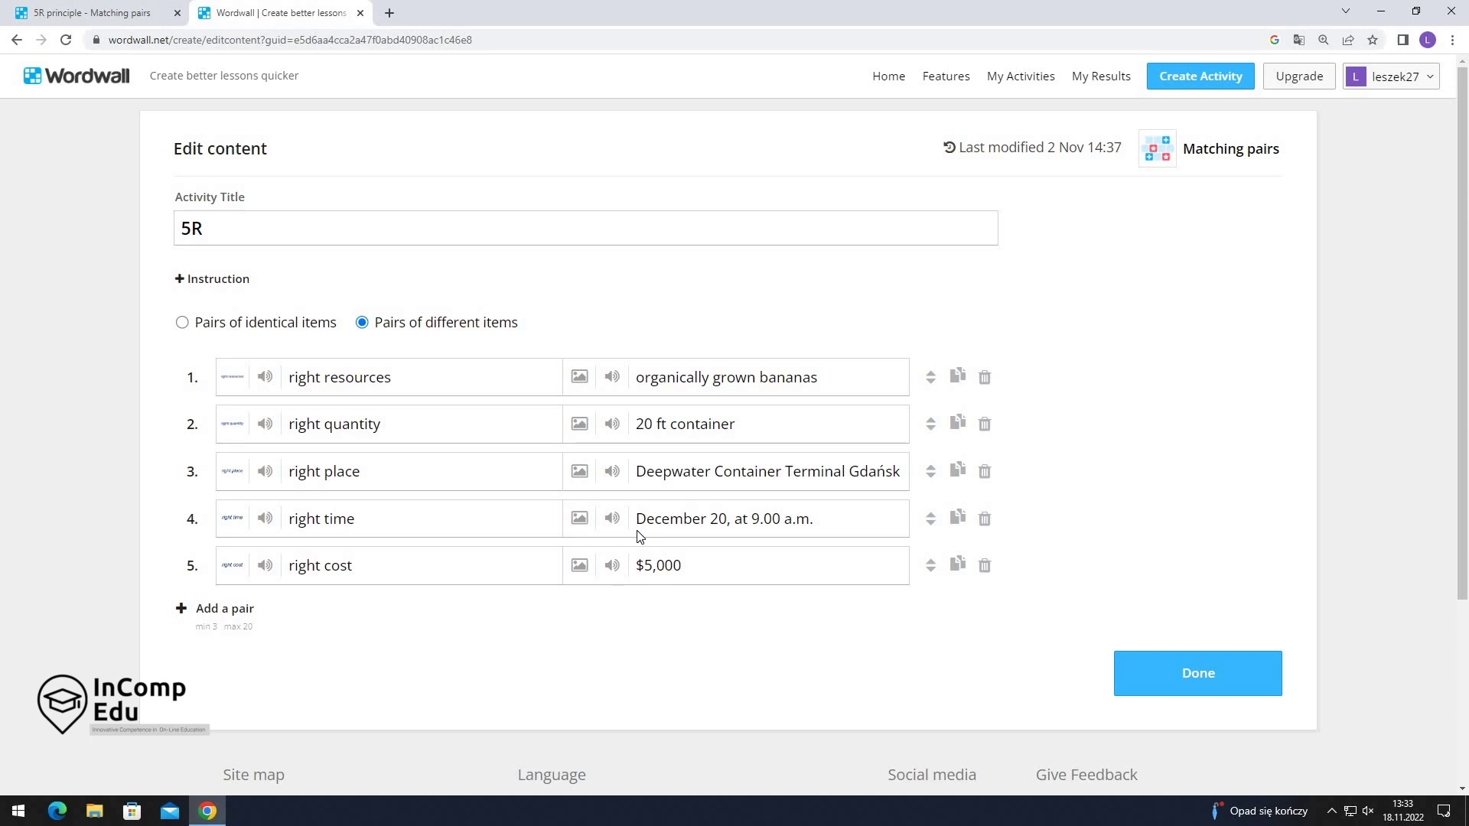
Finish editing the 5R activity and view the full list of templates it can be switched to.
left_click(1142, 690)
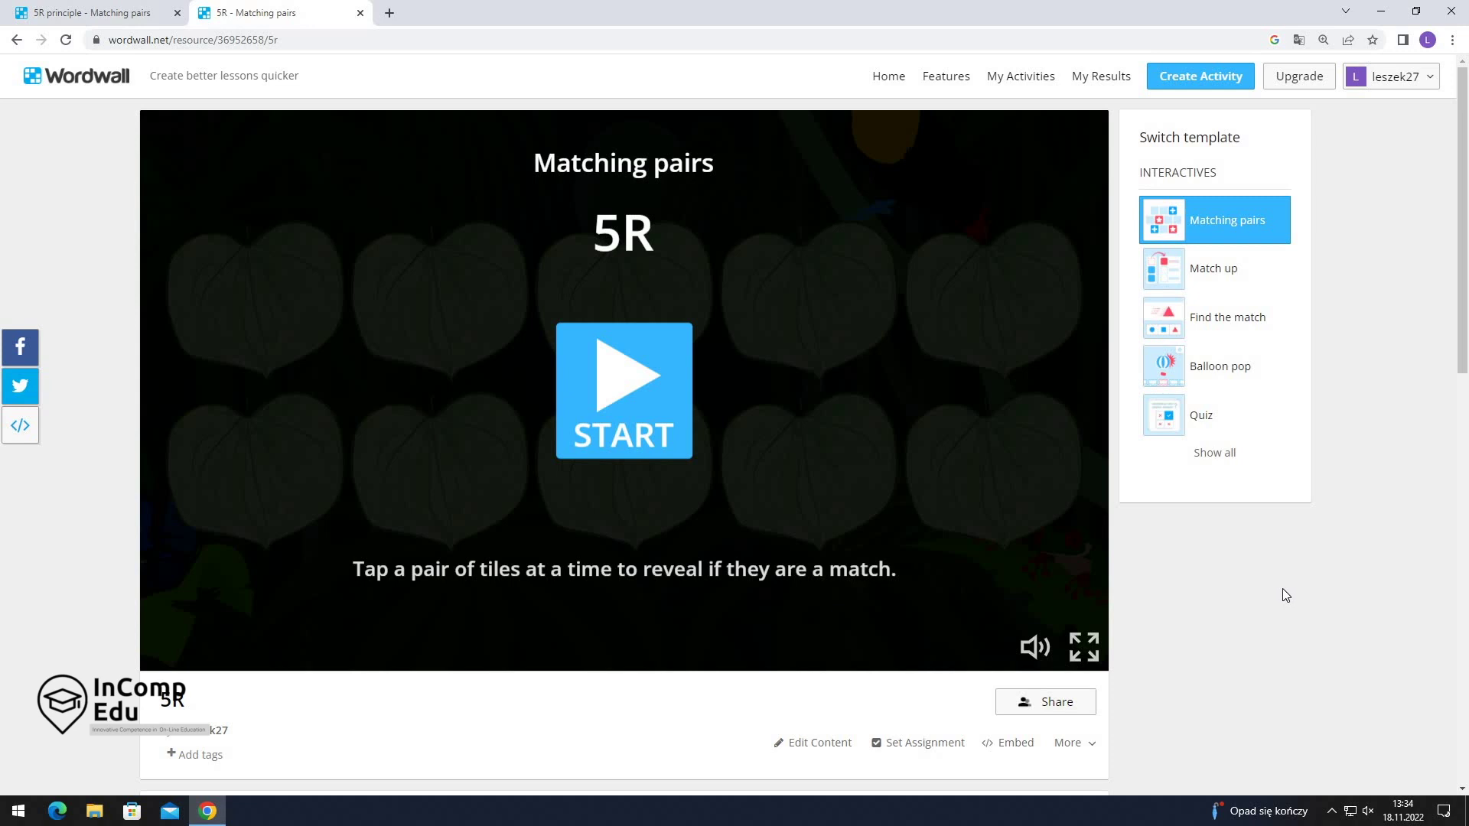
left_click(1217, 454)
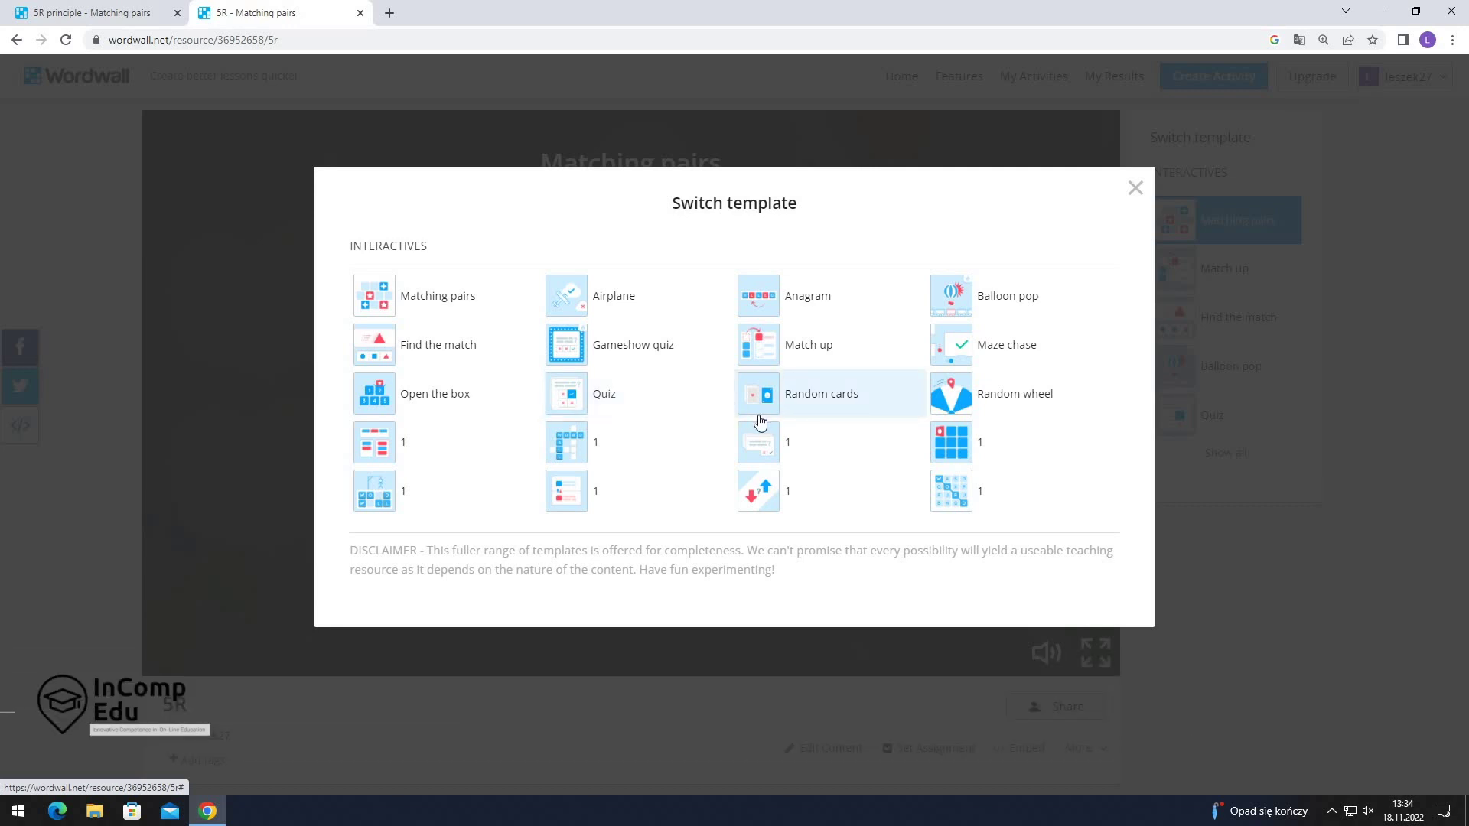
left_click(1135, 188)
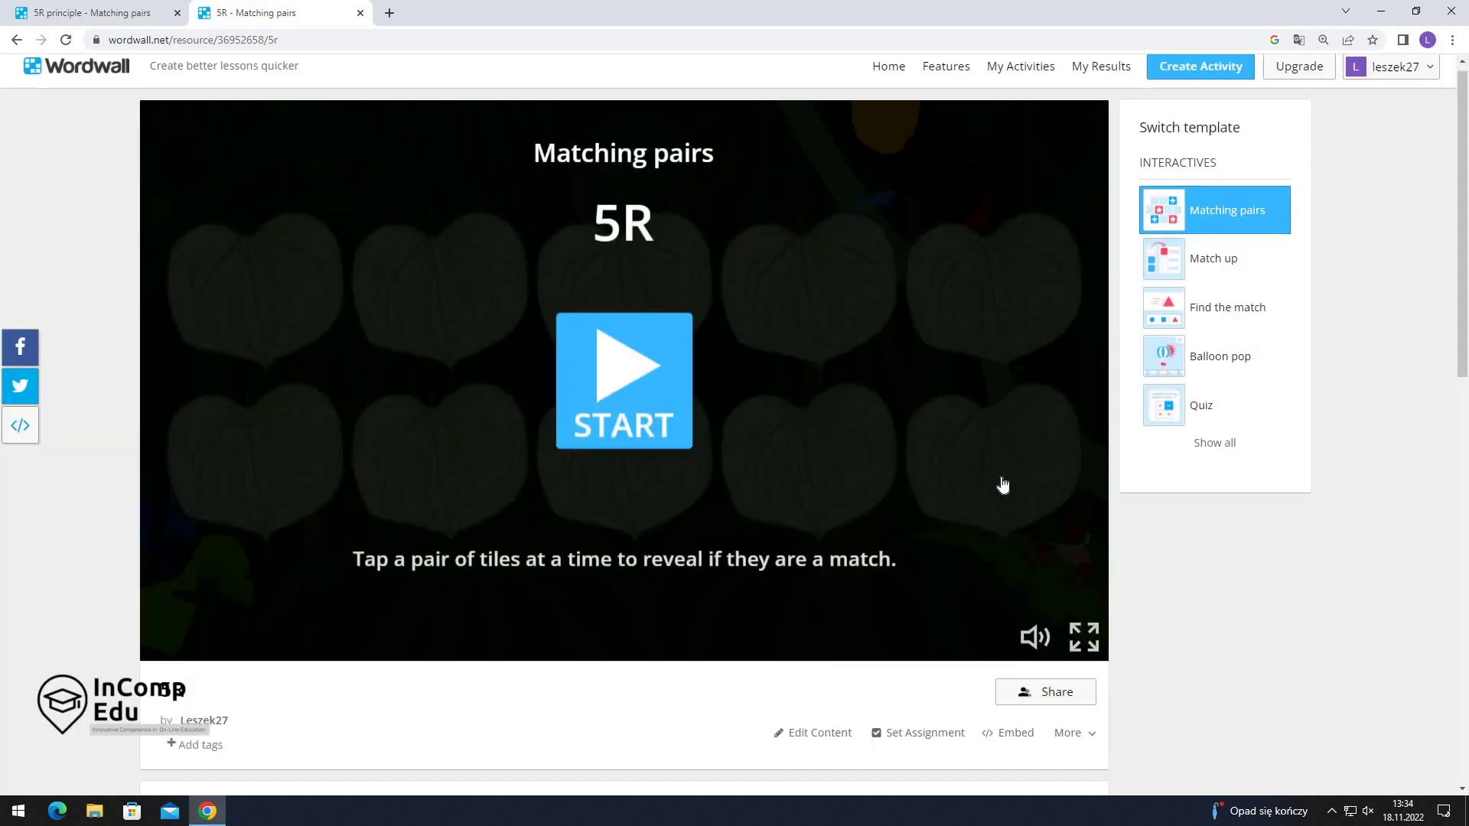
Review the 5R activity's theme and timer options, and display the QR code for sharing it.
scroll(1003, 485, "down", 5)
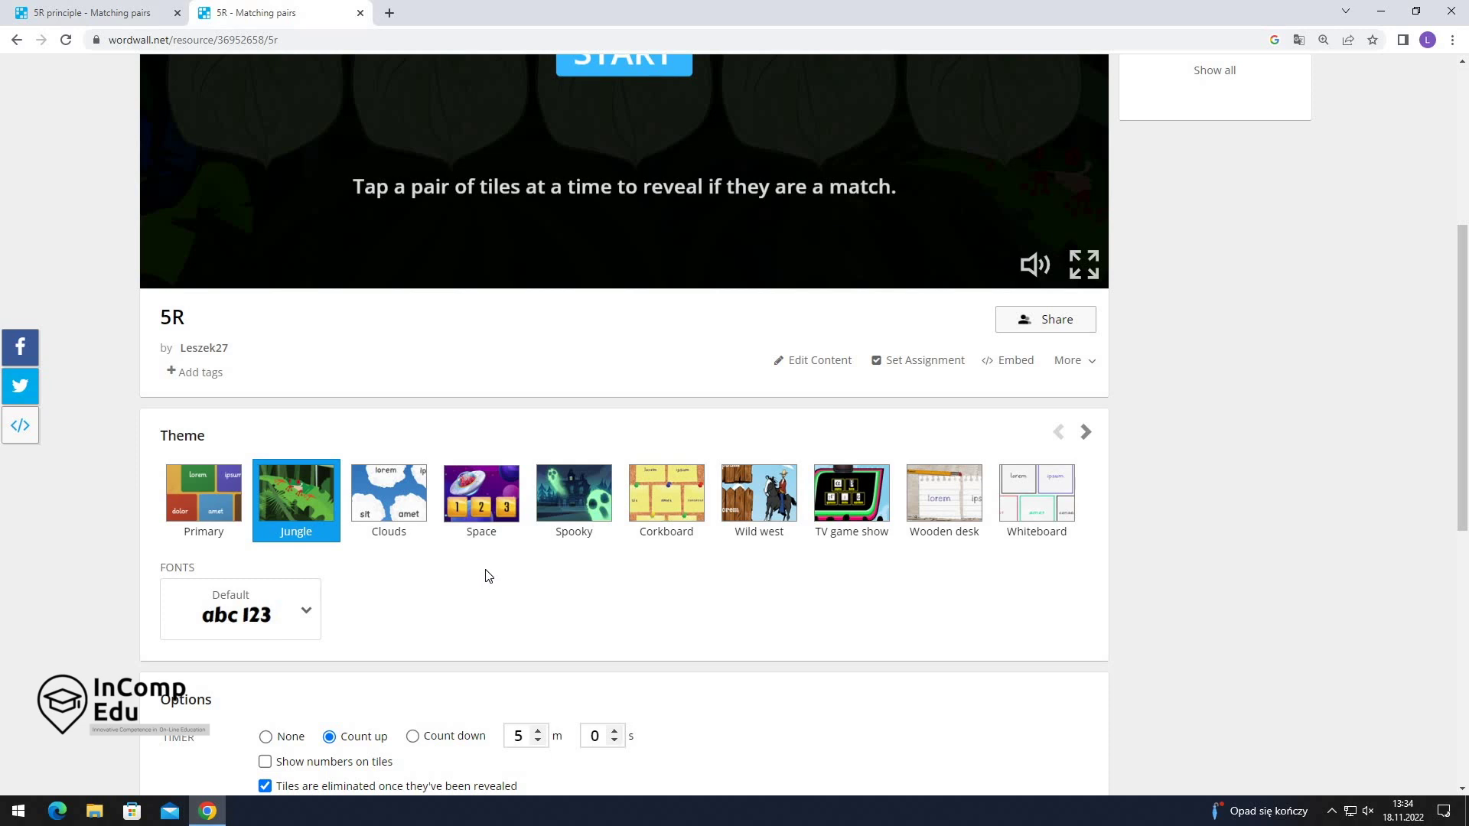
scroll(489, 576, "down", 3)
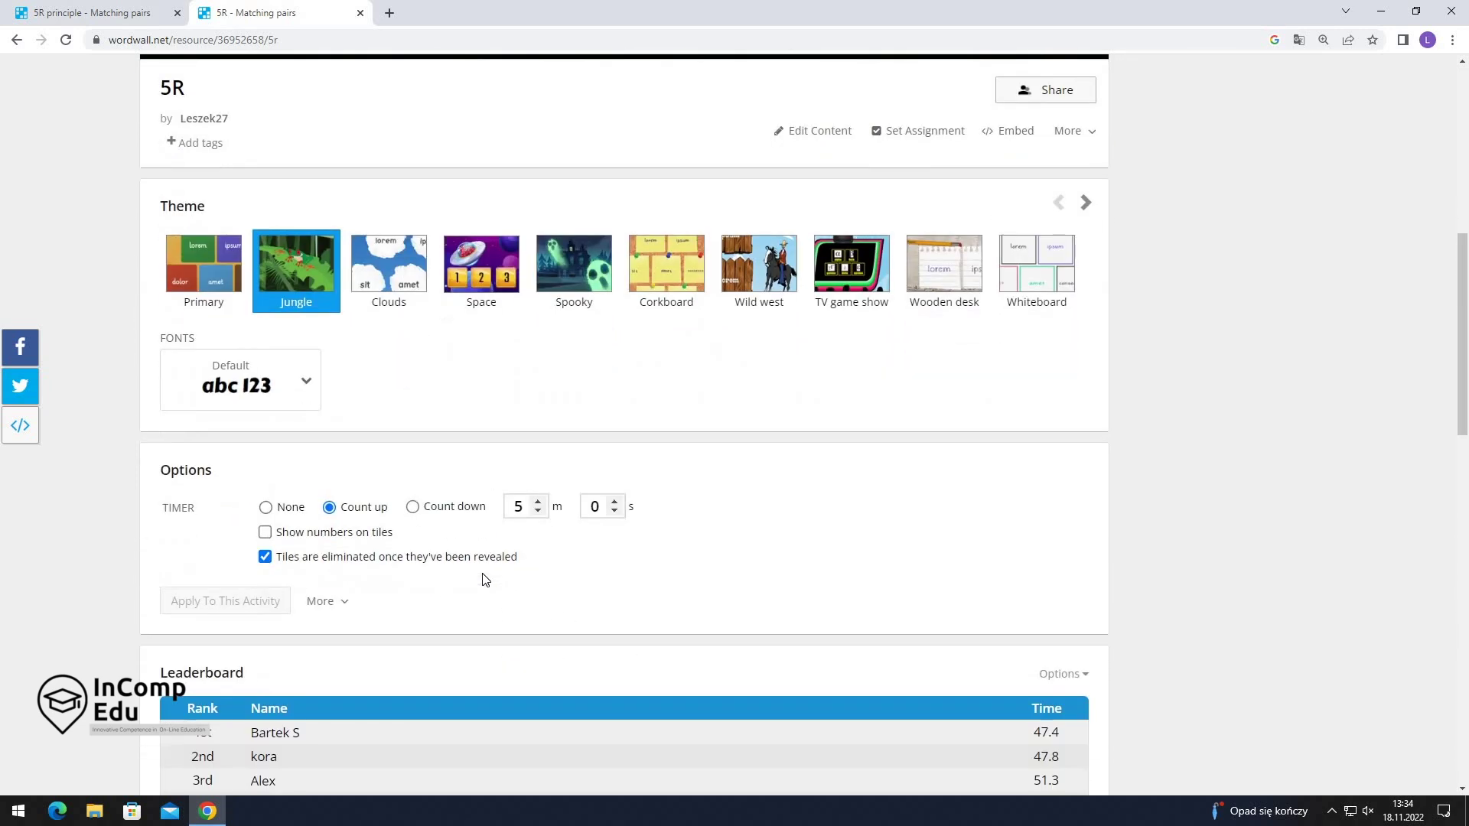
scroll(482, 579, "up", 1)
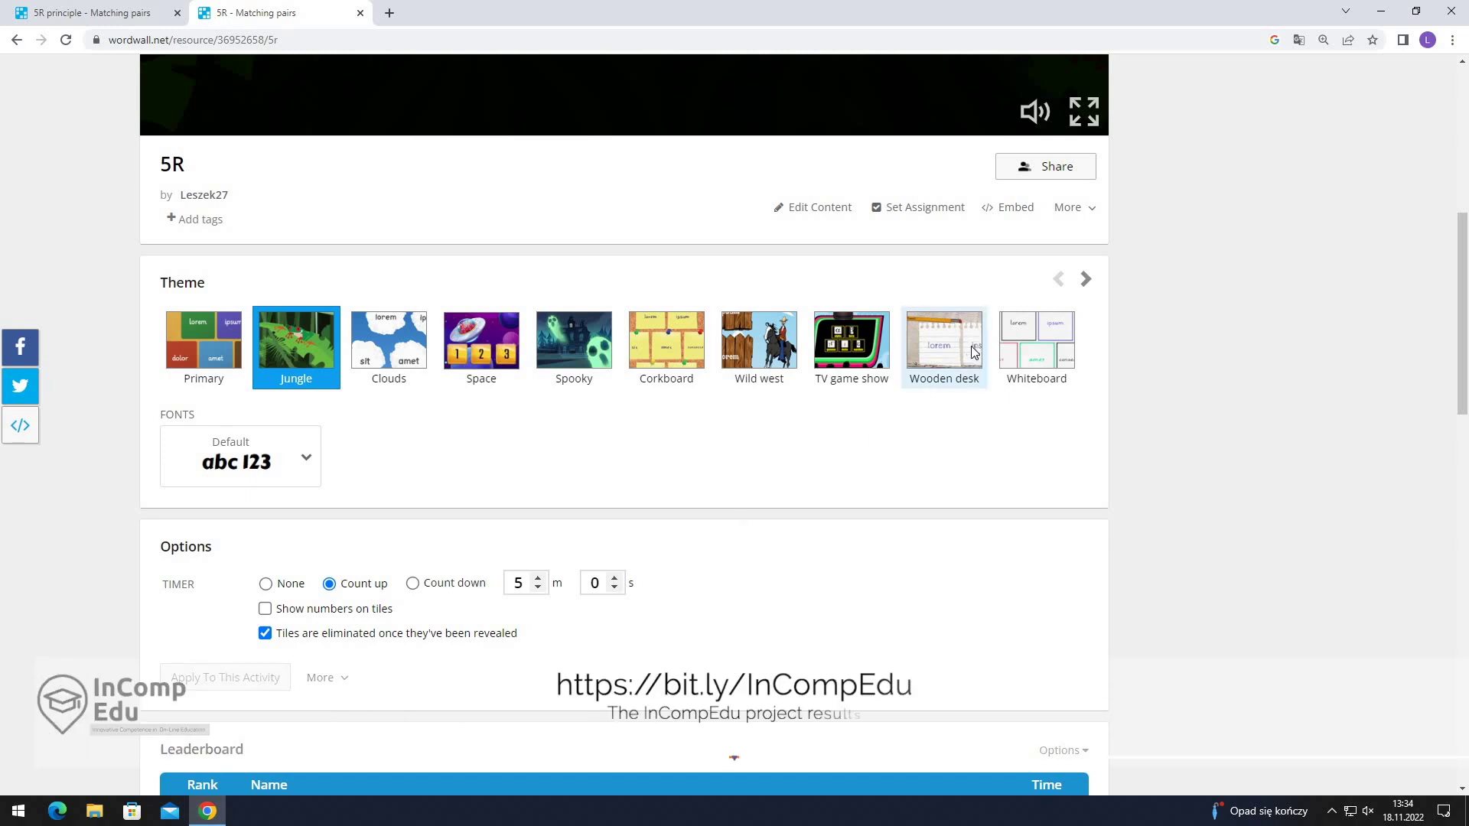
scroll(982, 379, "up", 2)
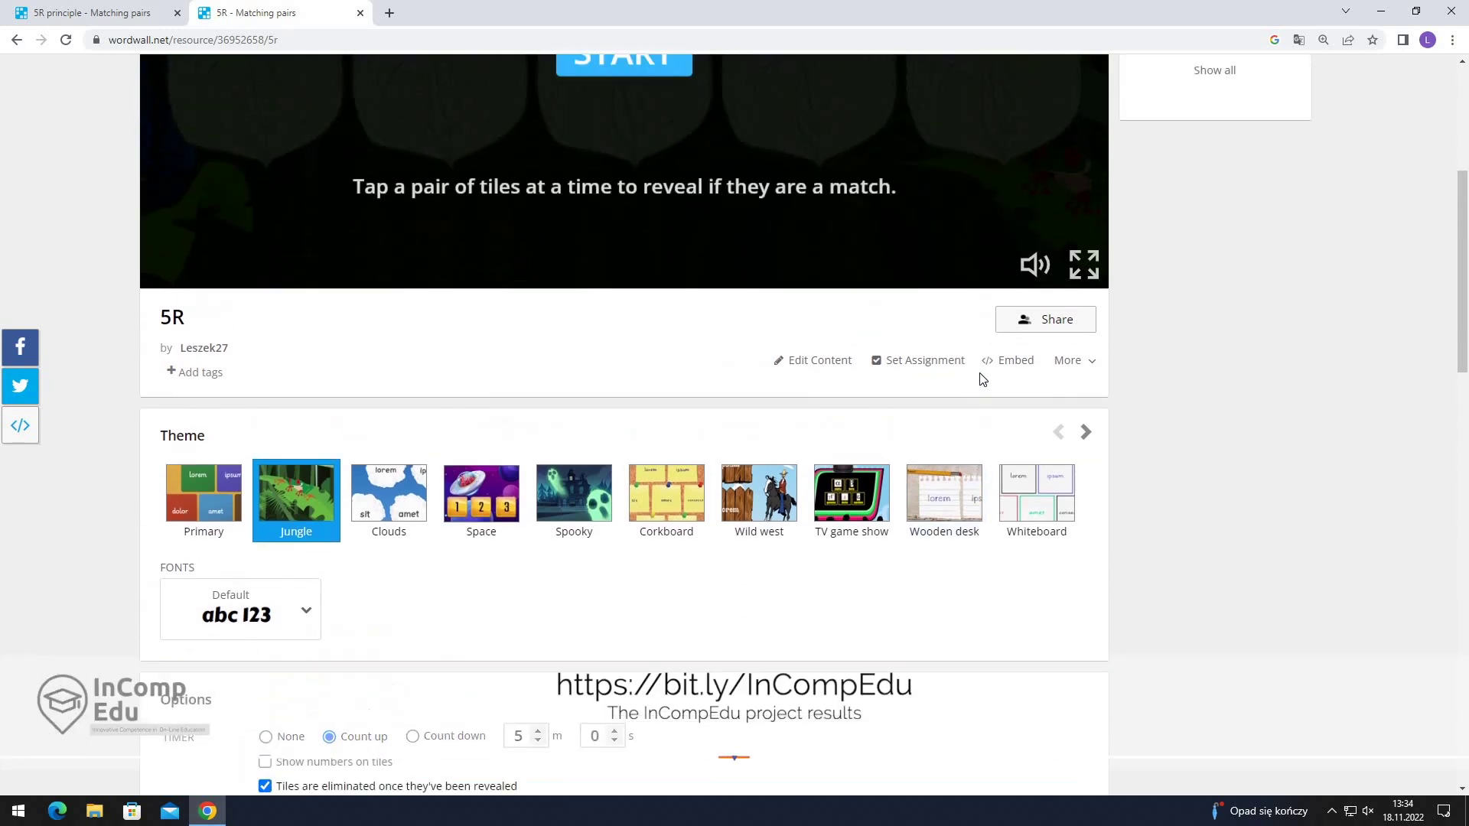
left_click(1035, 327)
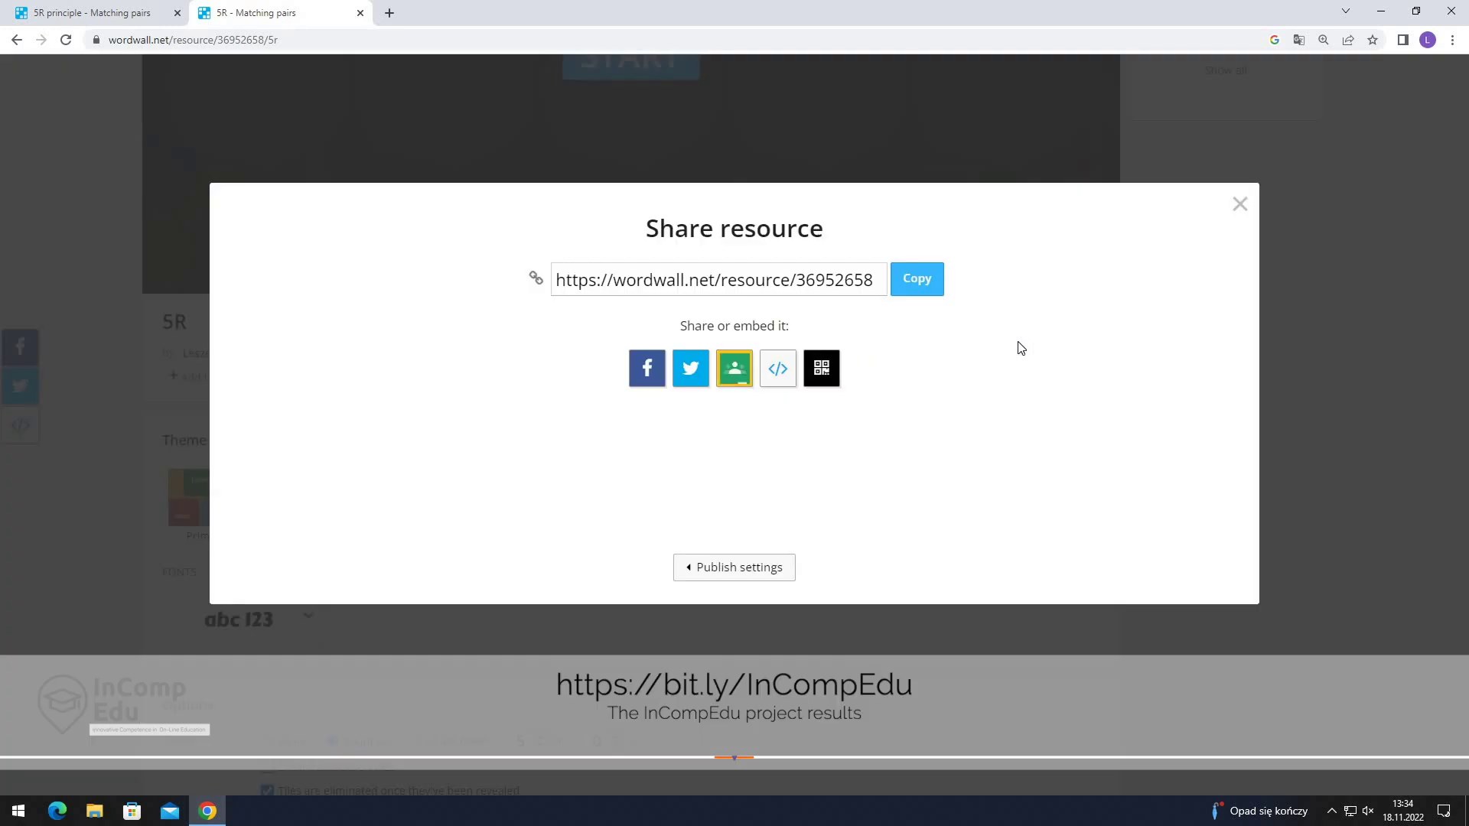
left_click(834, 379)
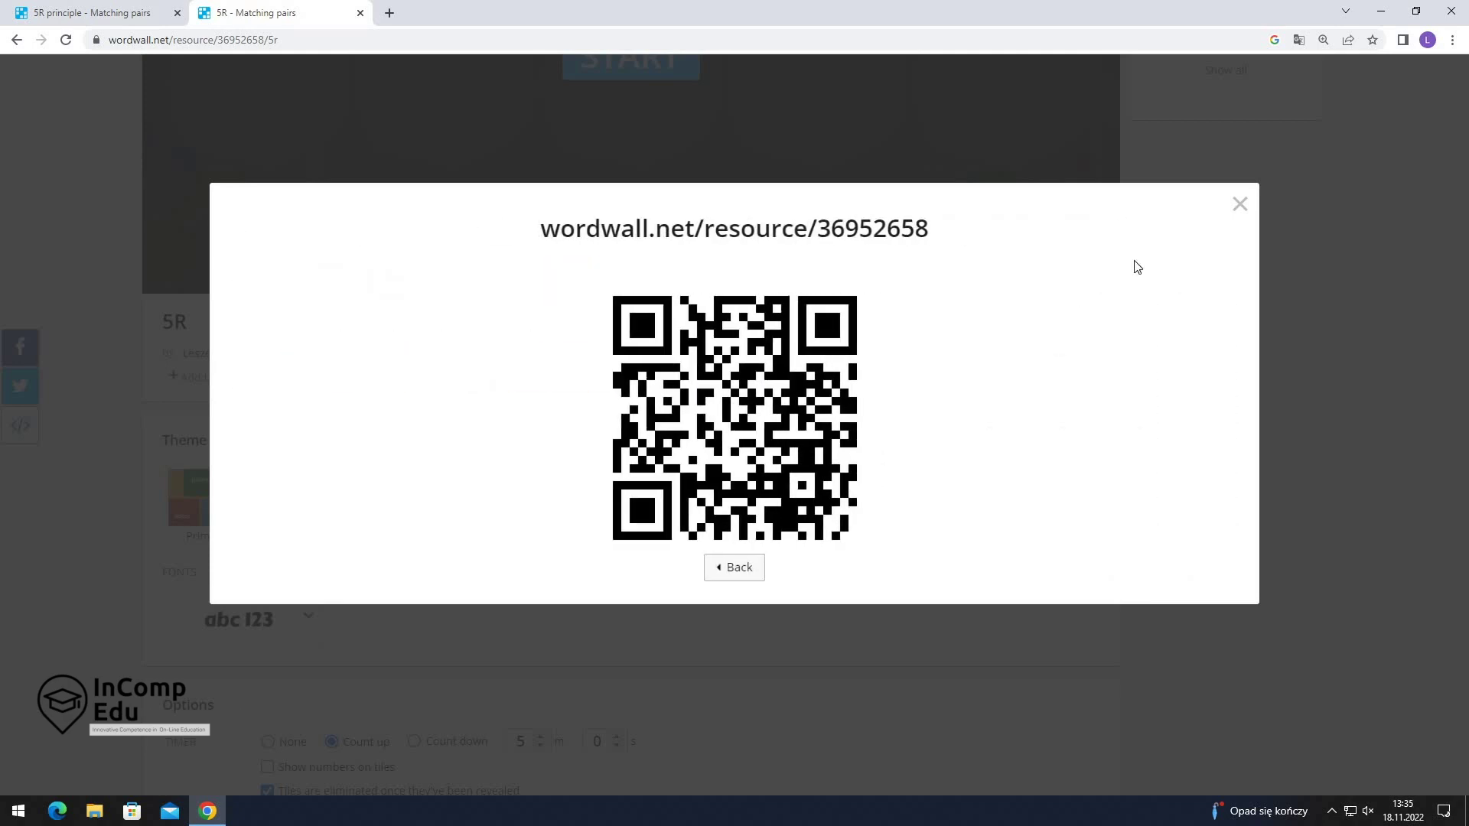
left_click(1239, 205)
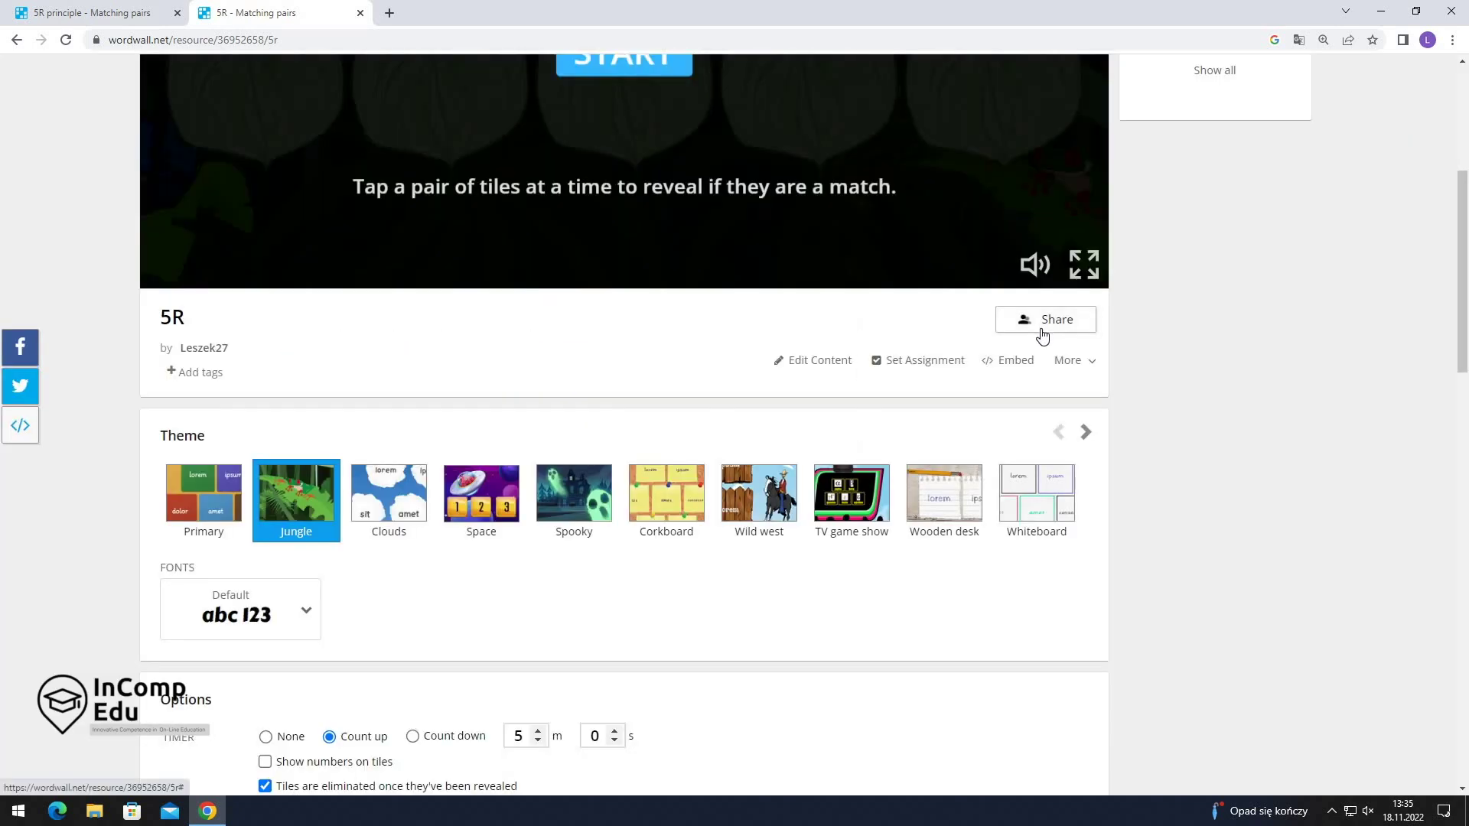
View the 5R activity's website embed options and its leaderboard.
left_click(1004, 362)
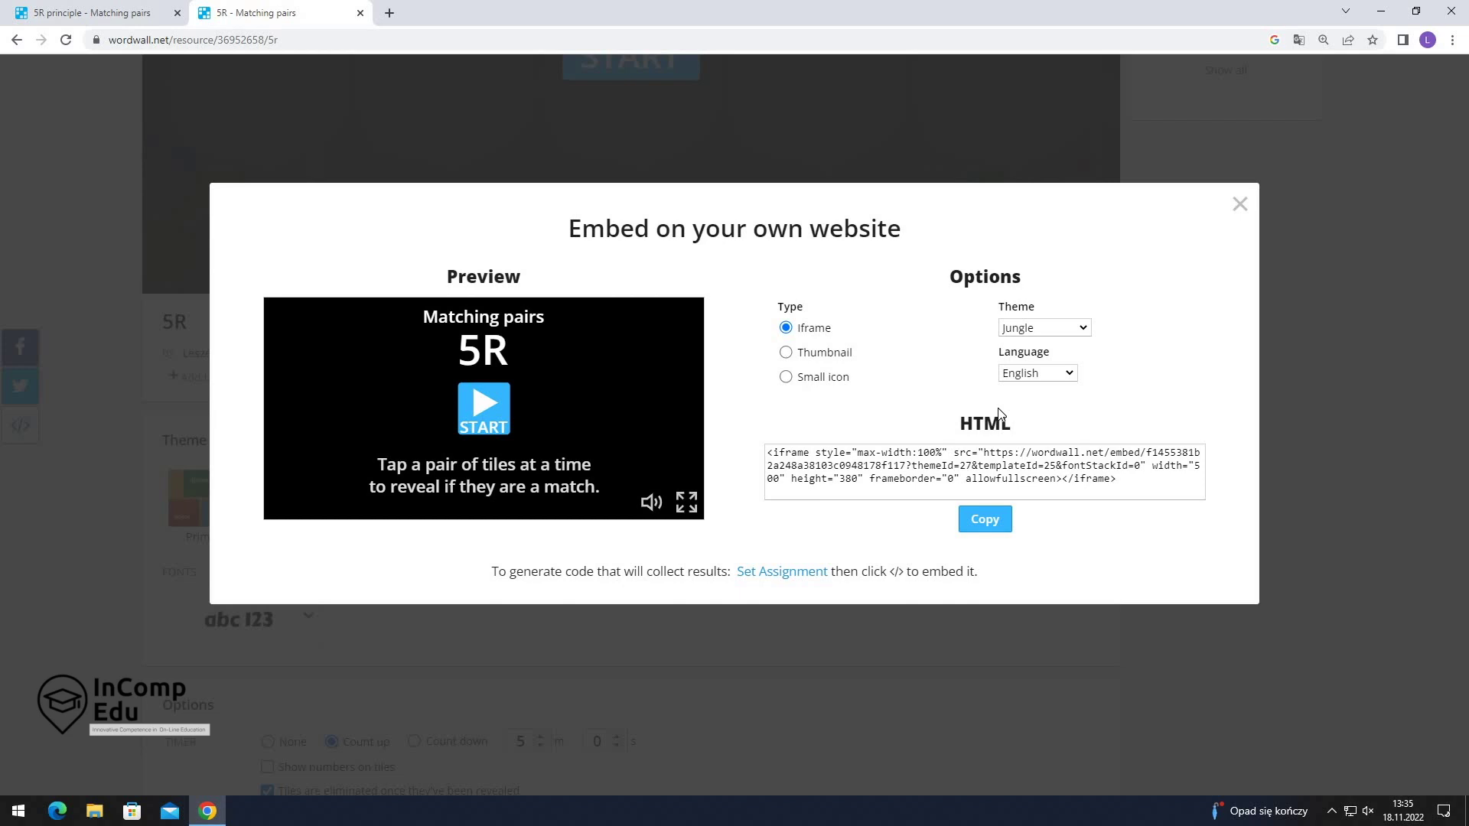
left_click(1243, 208)
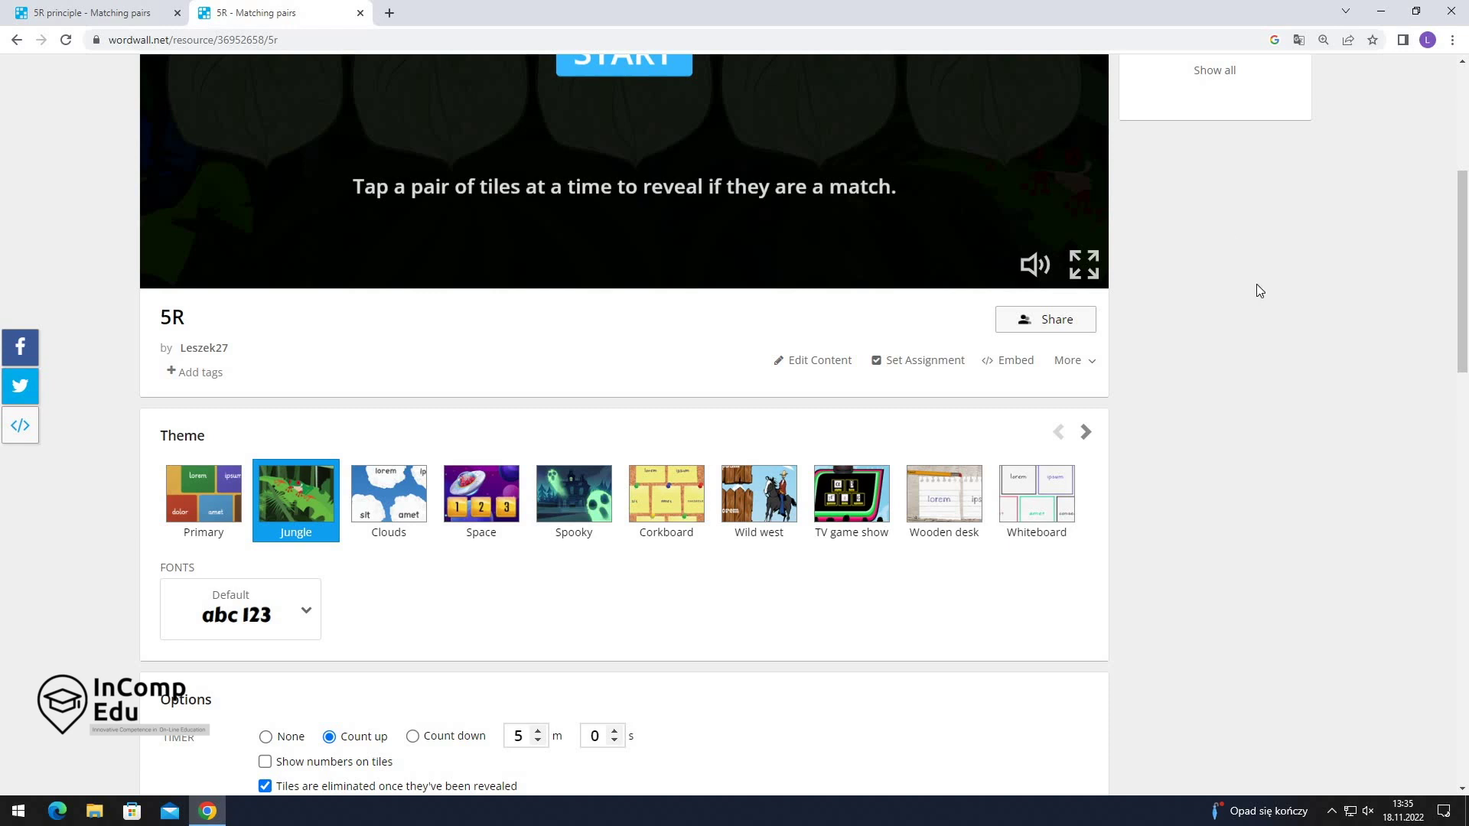
scroll(1257, 289, "down", 6)
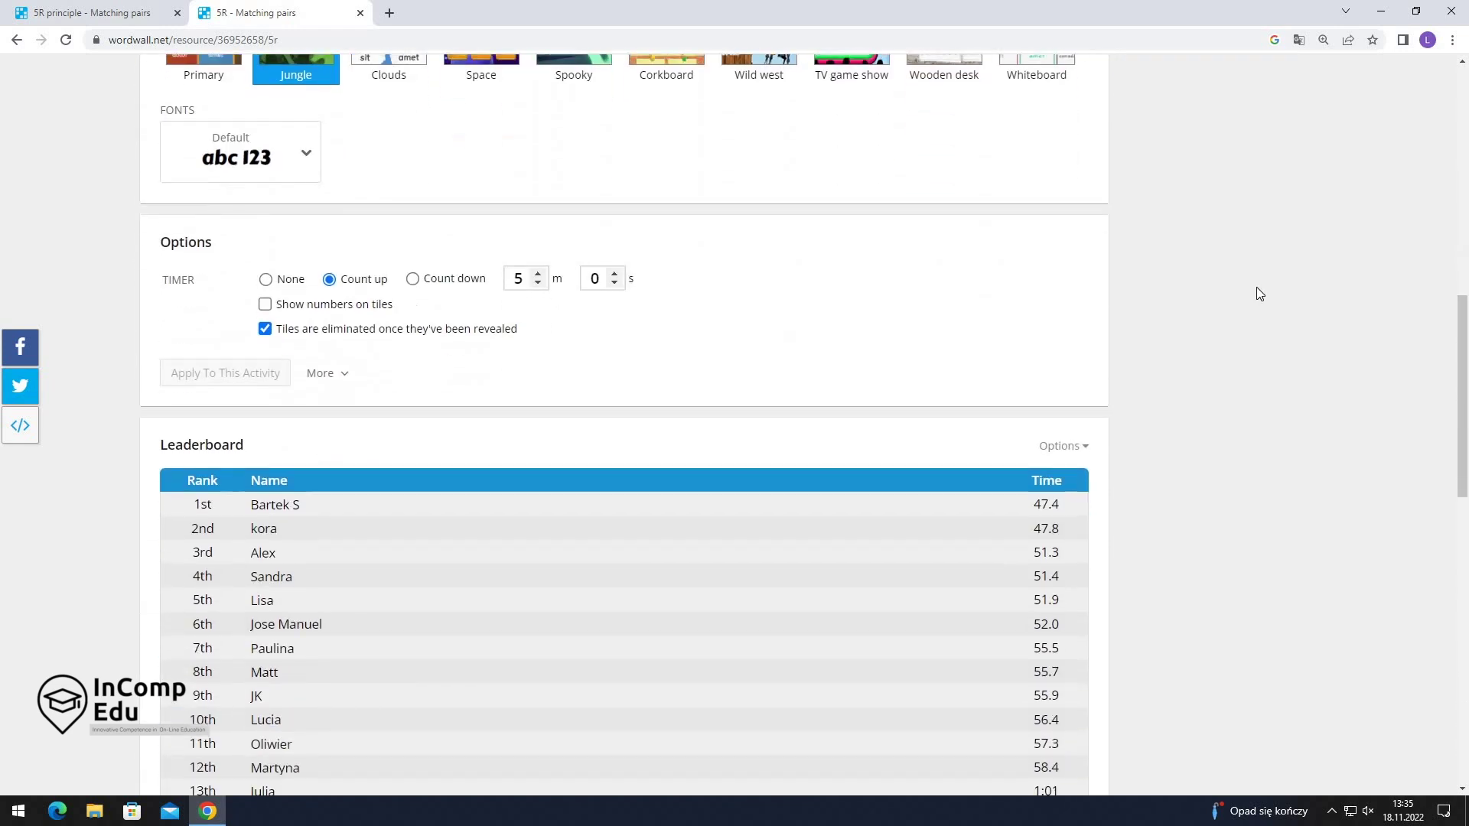
scroll(1256, 293, "down", 2)
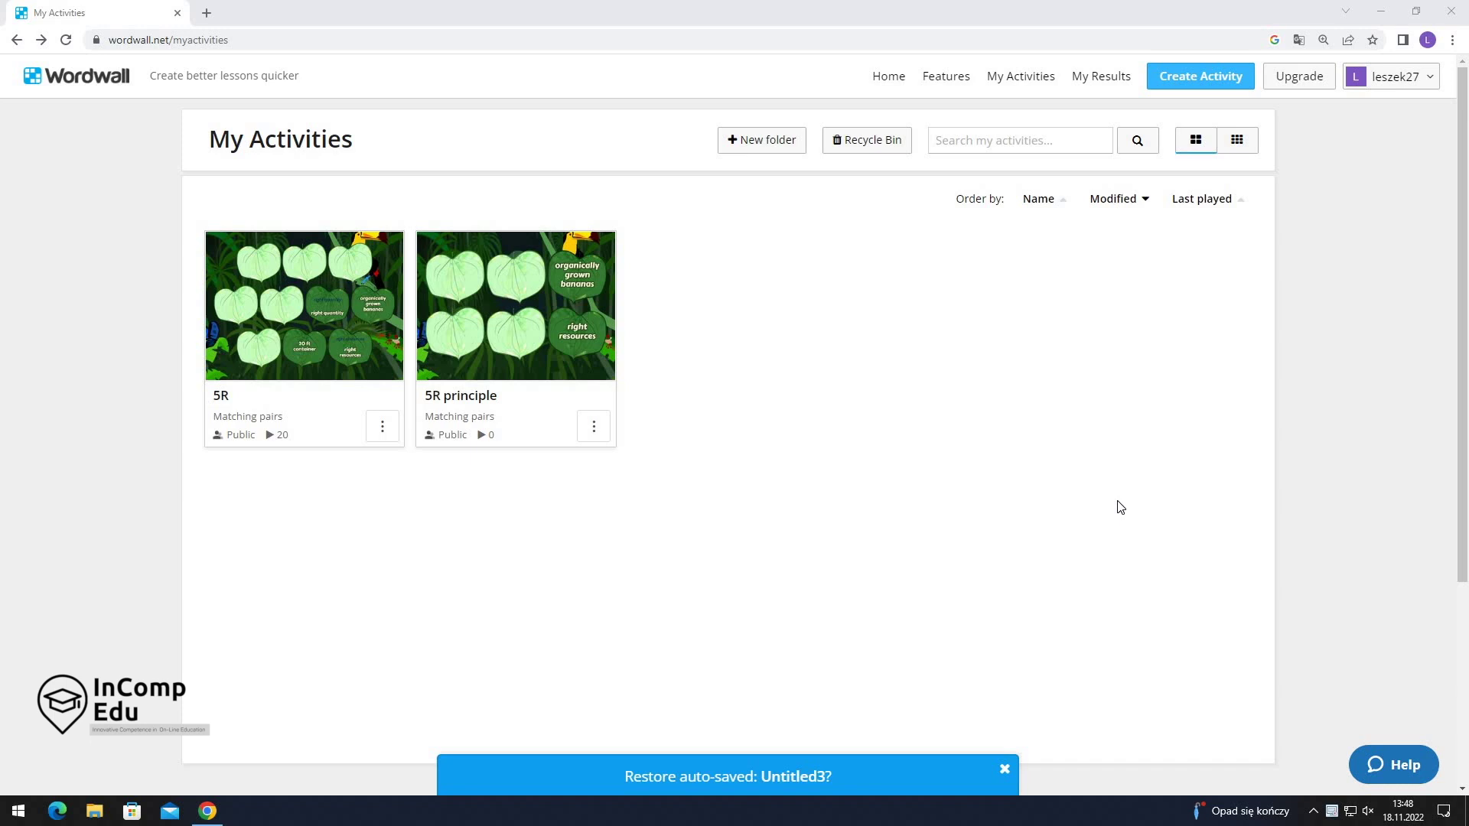
Create a new activity from the Random wheel template and title it "Questions".
left_click(1194, 87)
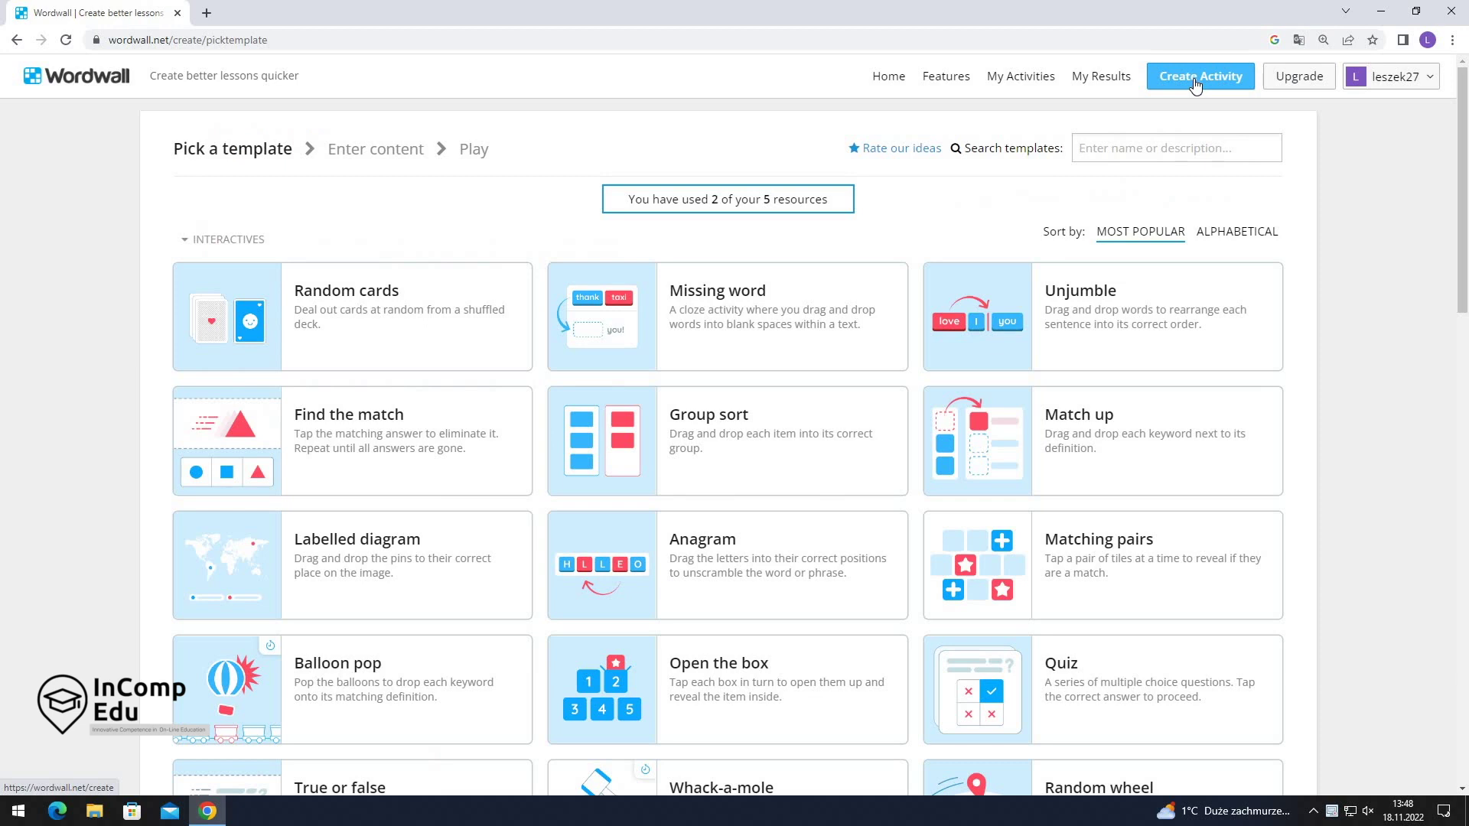
scroll(1170, 426, "down", 2)
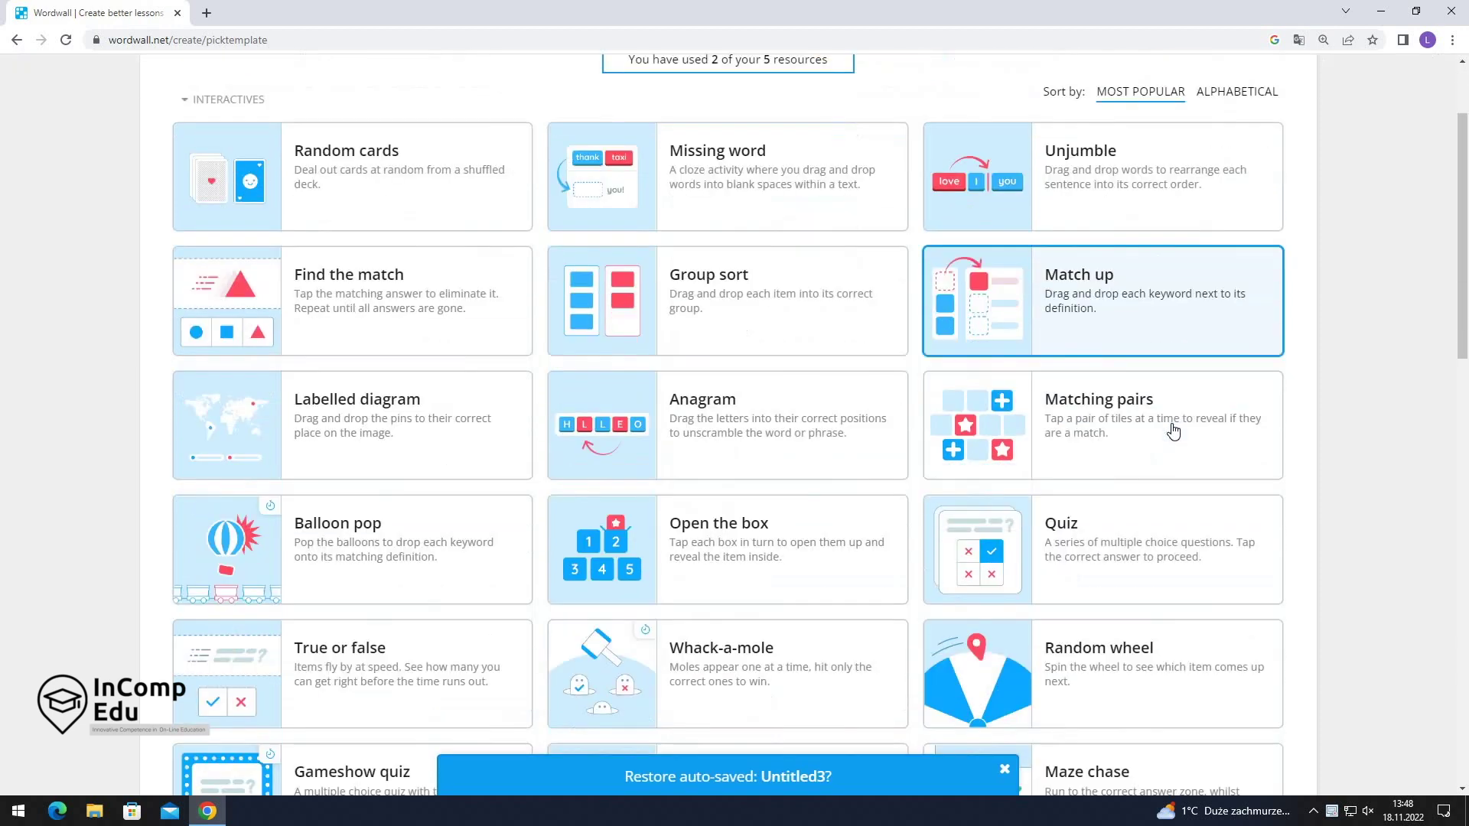
scroll(1163, 459, "down", 1)
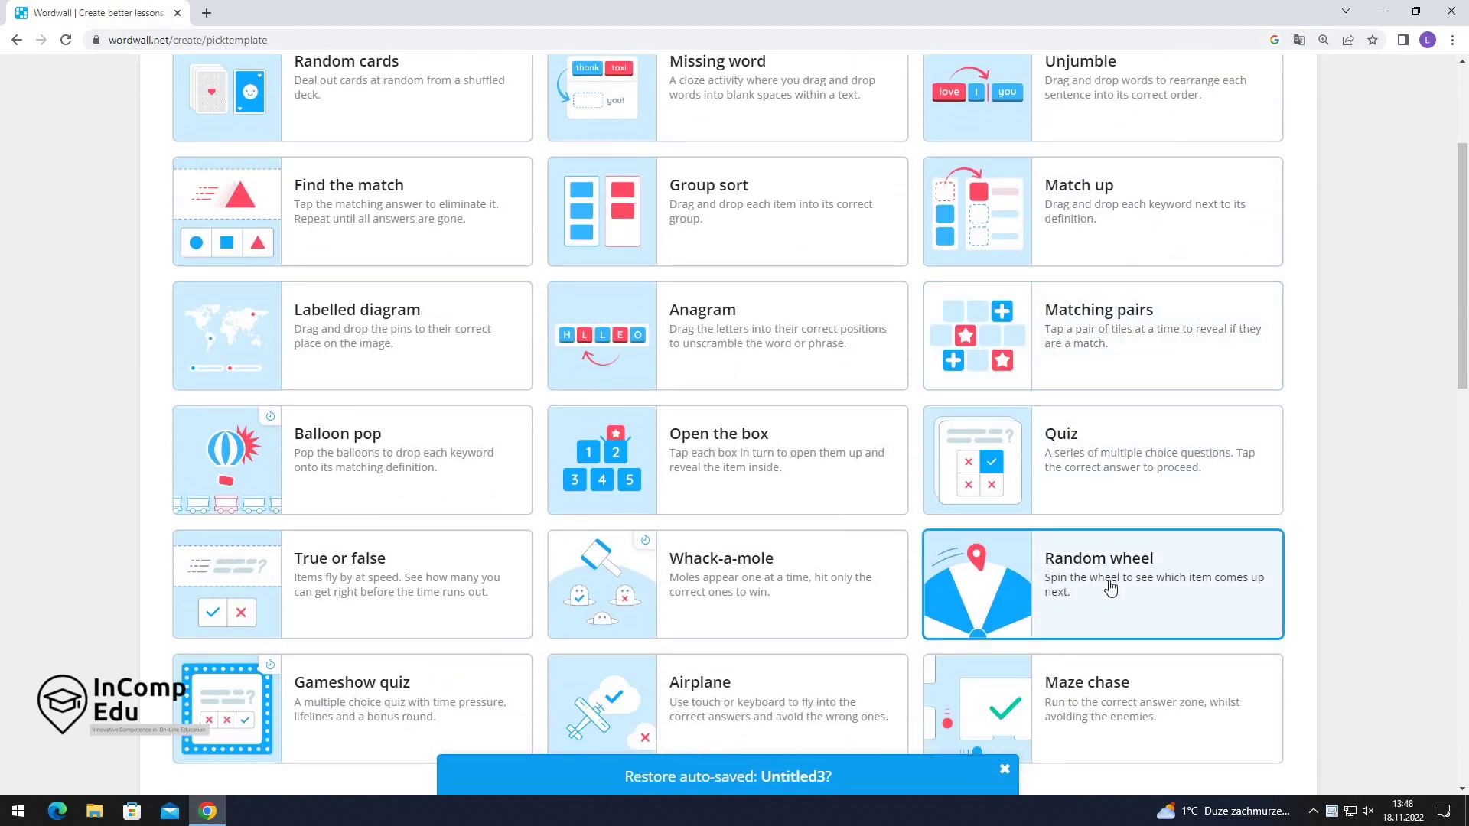
left_click(1111, 586)
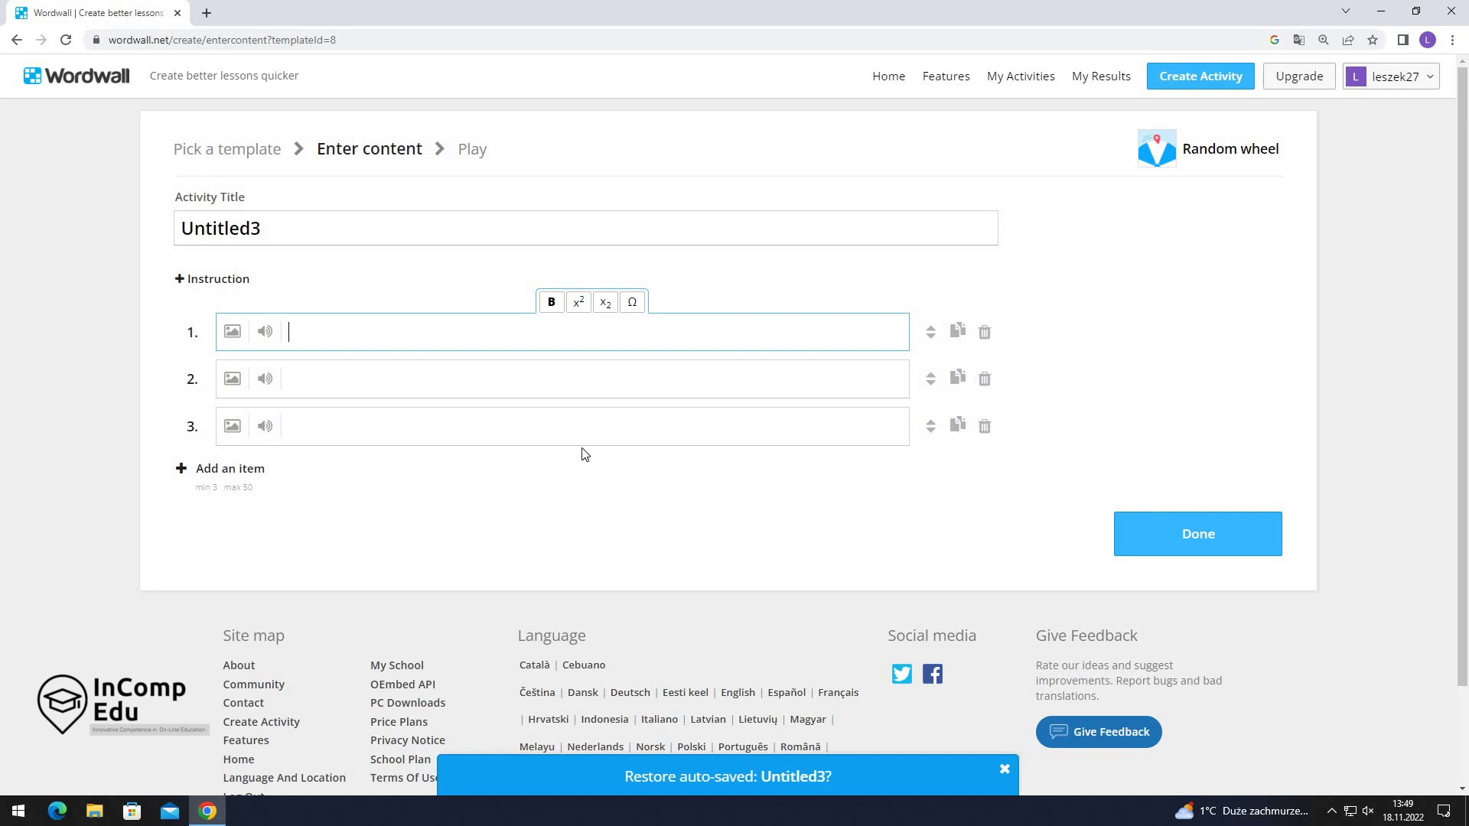
left_click(331, 223)
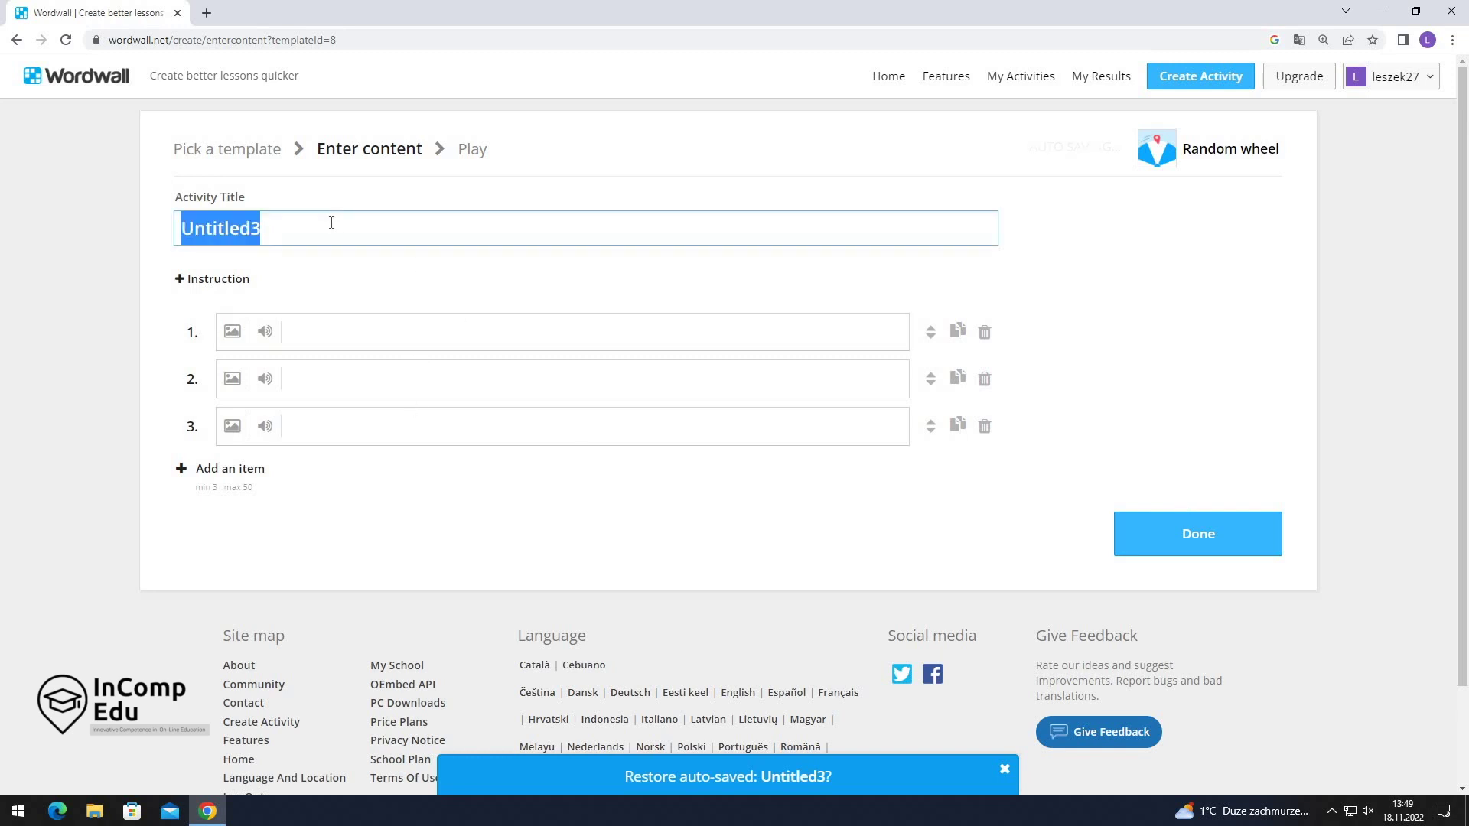
type("Questions")
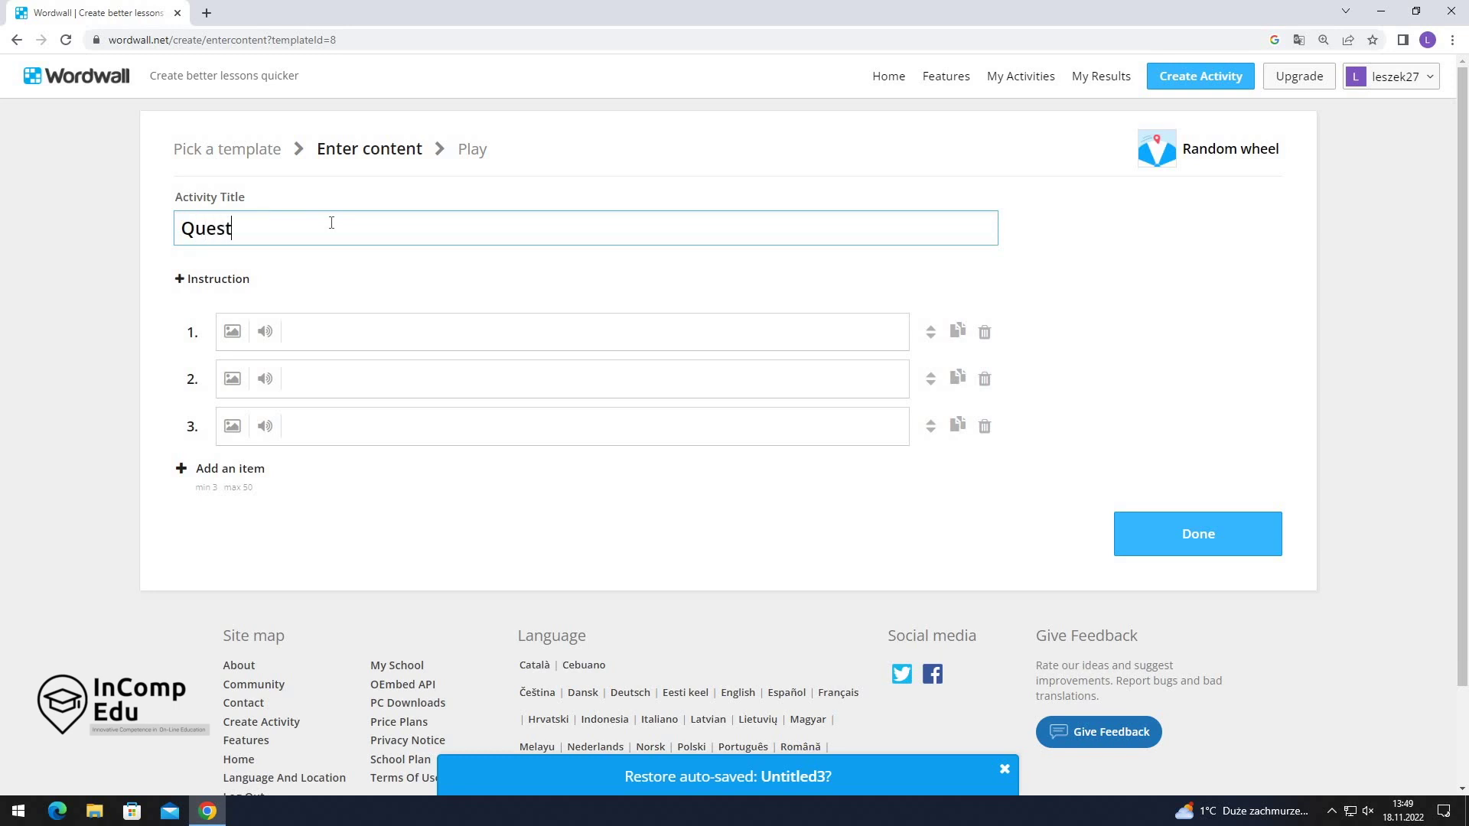
Fill the three wheel items with "Definition of logistics", "Definition of logistics process" and "Definition of logistics system".
left_click(321, 330)
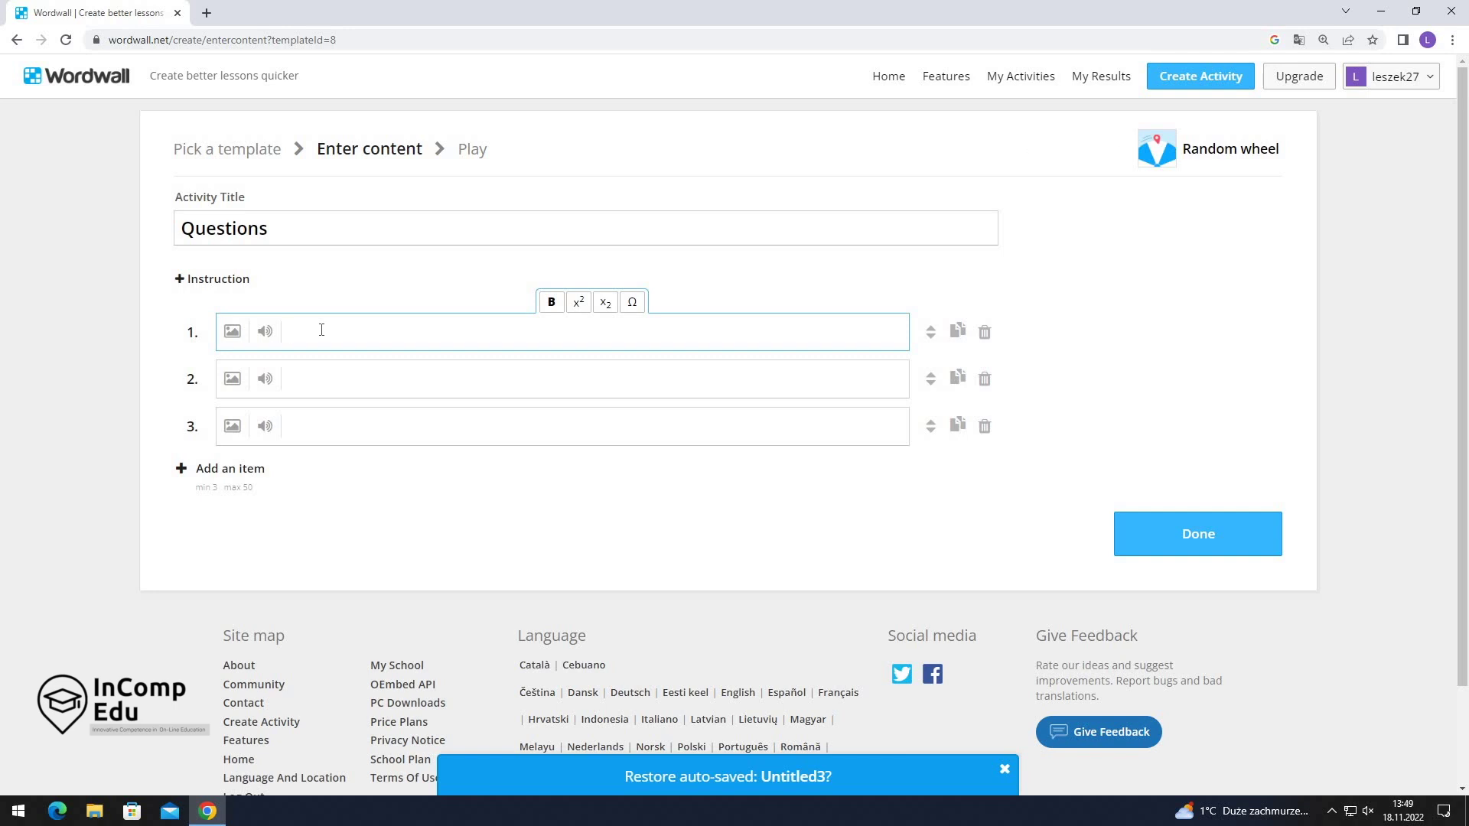
type("Definition of logistics")
left_click_drag(442, 330, 260, 331)
key("ctrl+c")
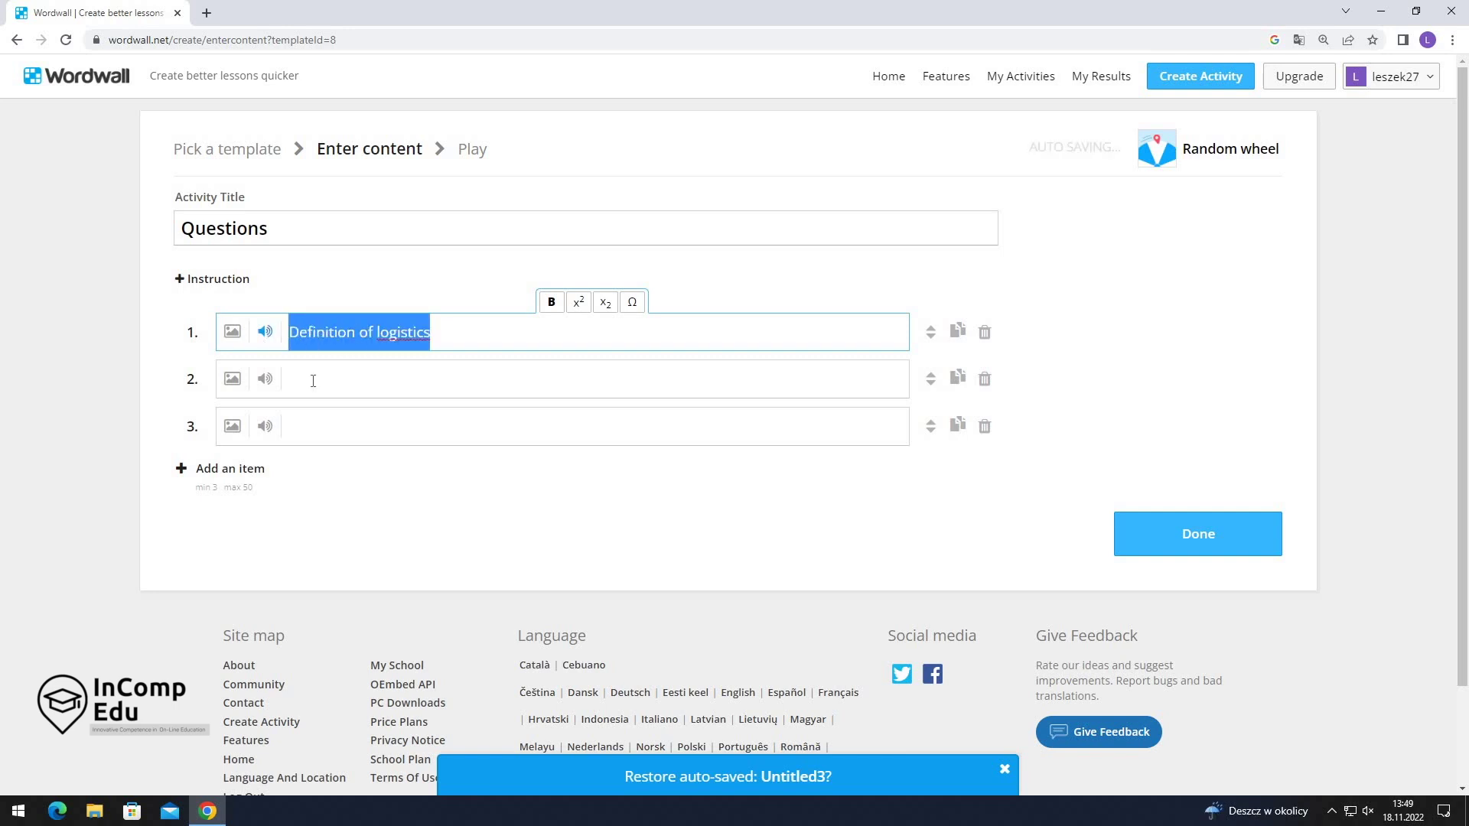
left_click(325, 379)
key("ctrl+v")
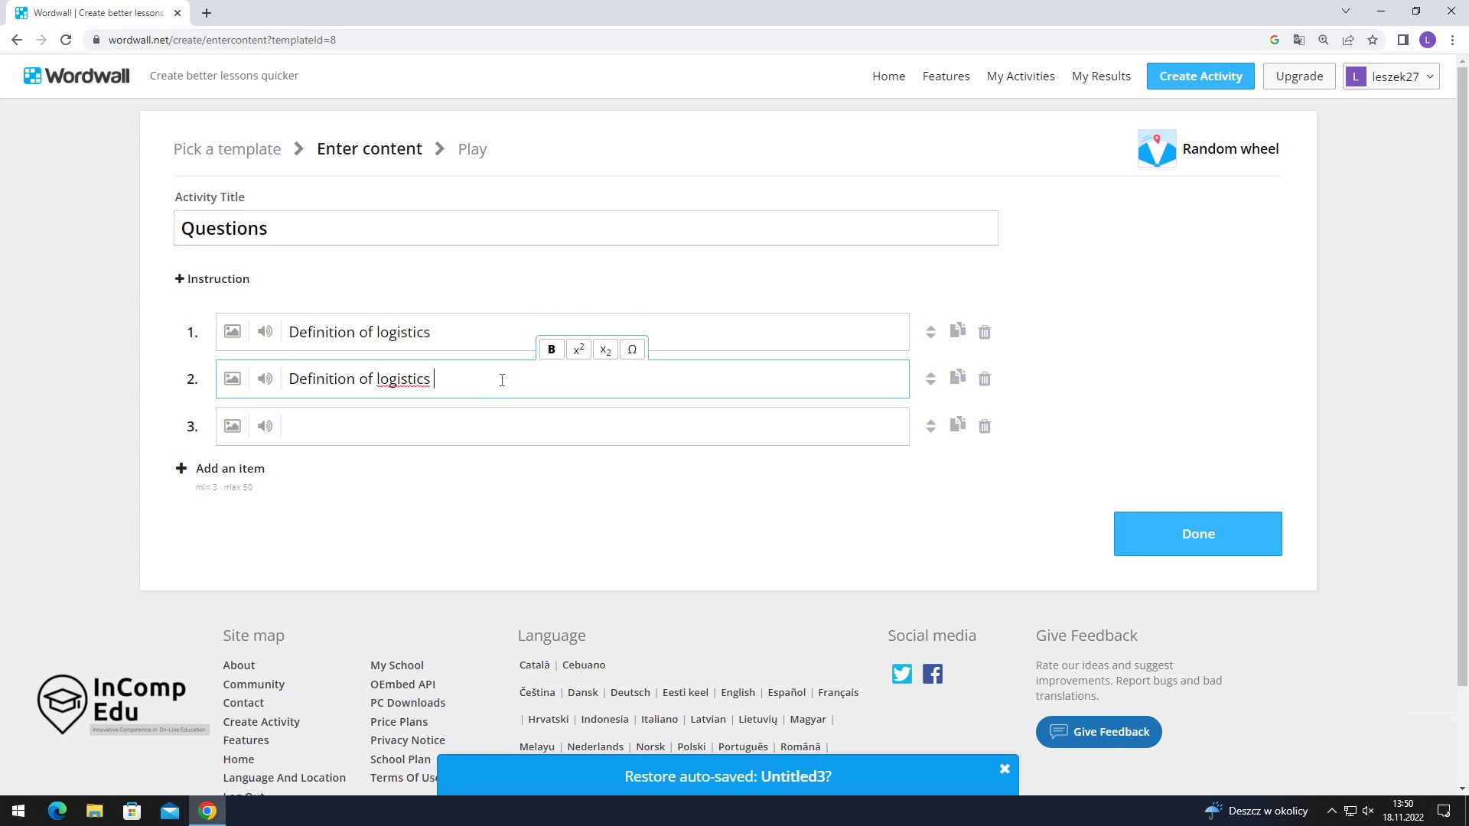
type("process")
left_click(442, 432)
key("ctrl+v")
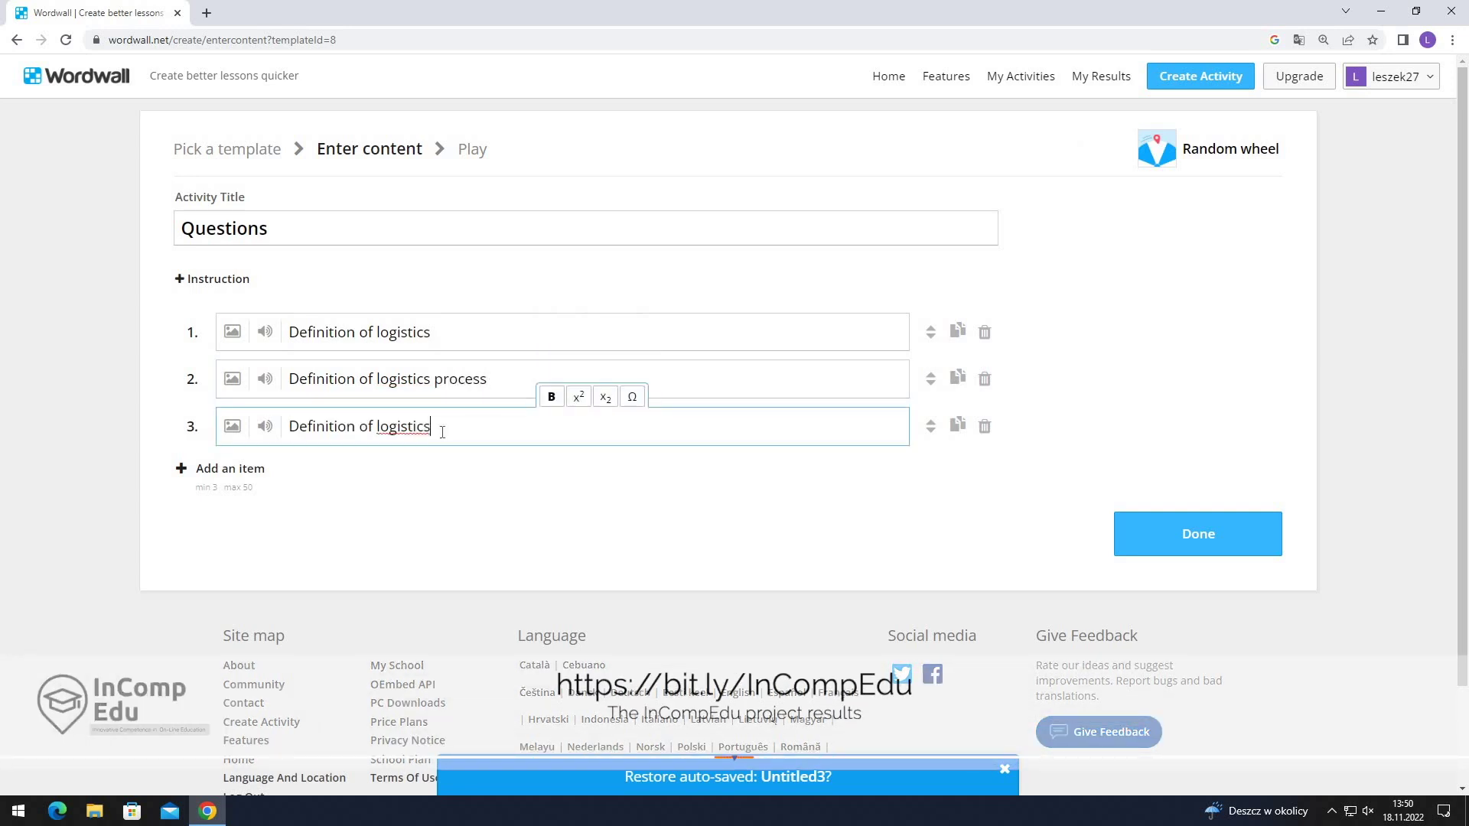
type("system")
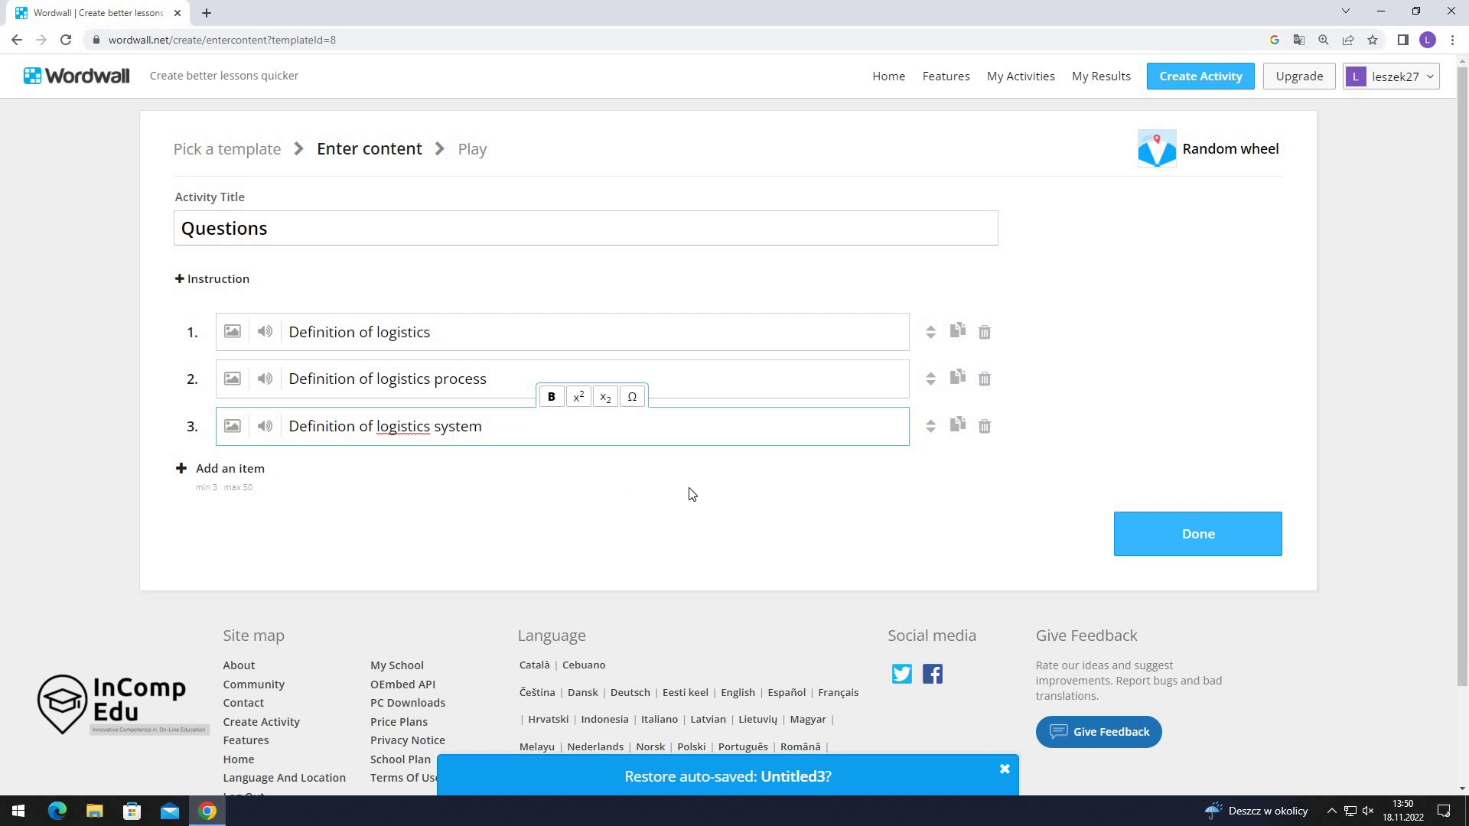
Finish the Questions wheel and look over its activity page with the theme options.
left_click(1206, 554)
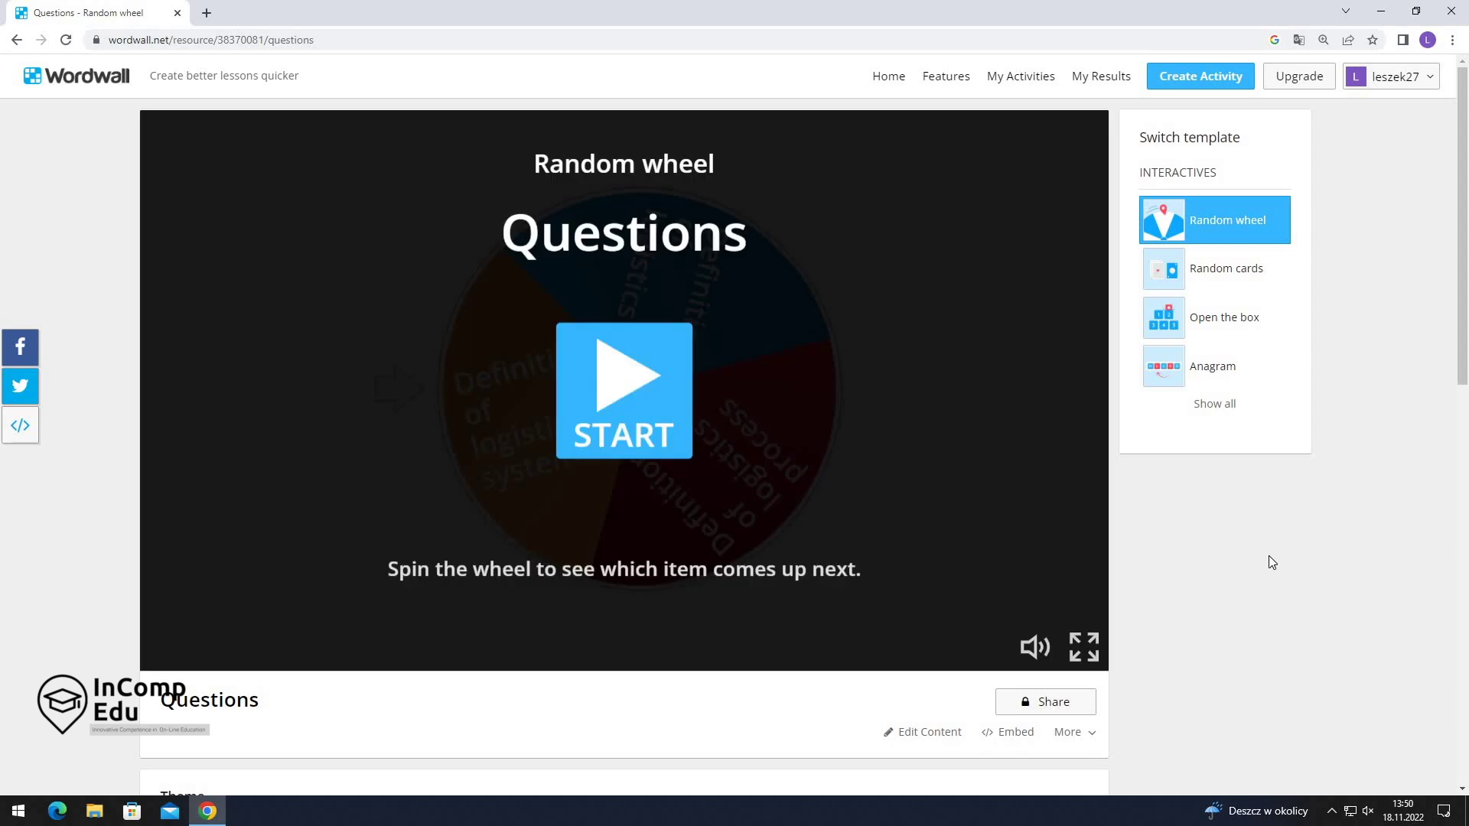
scroll(1269, 562, "down", 2)
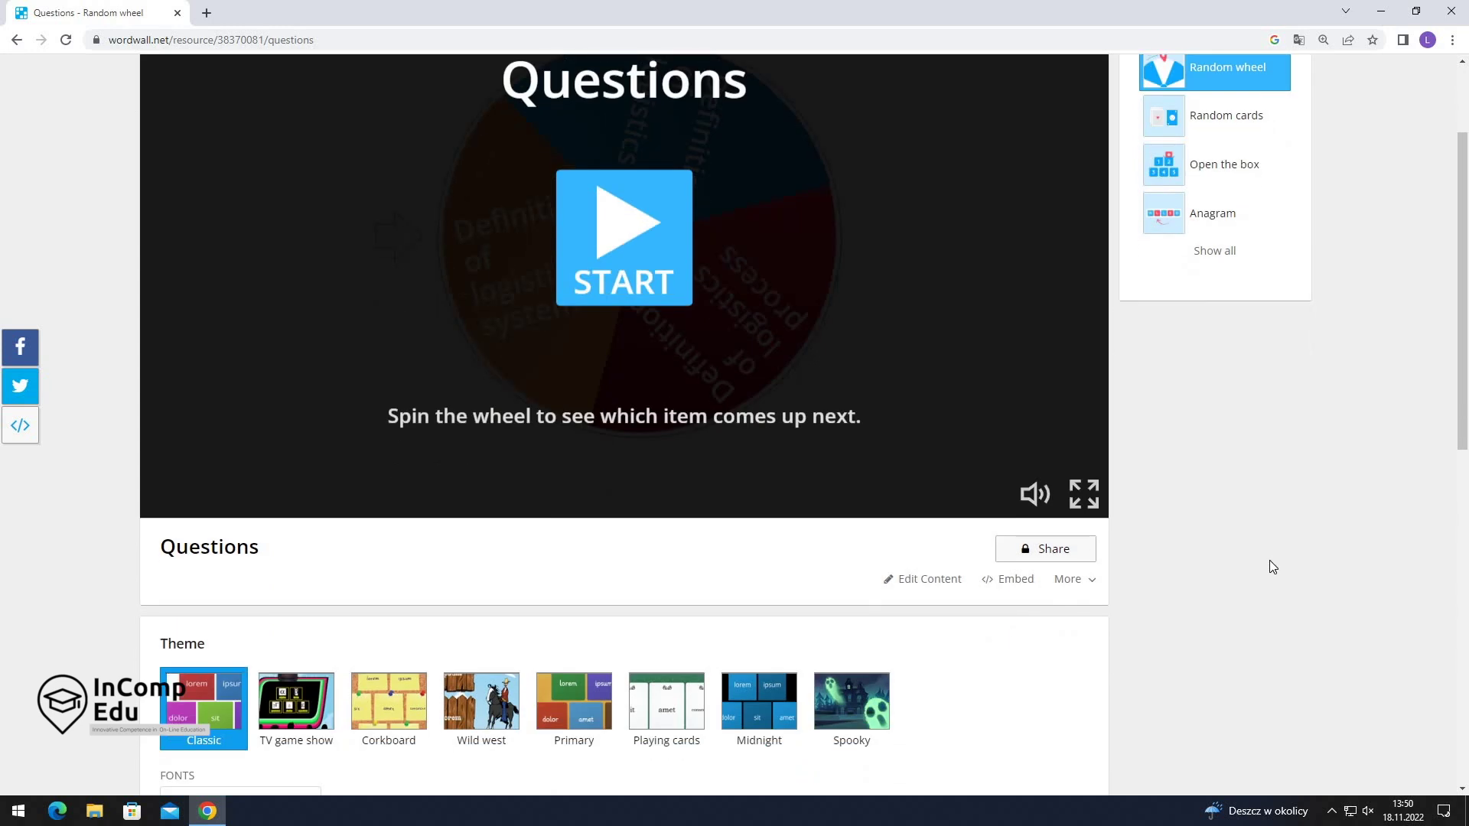
scroll(1269, 567, "up", 1)
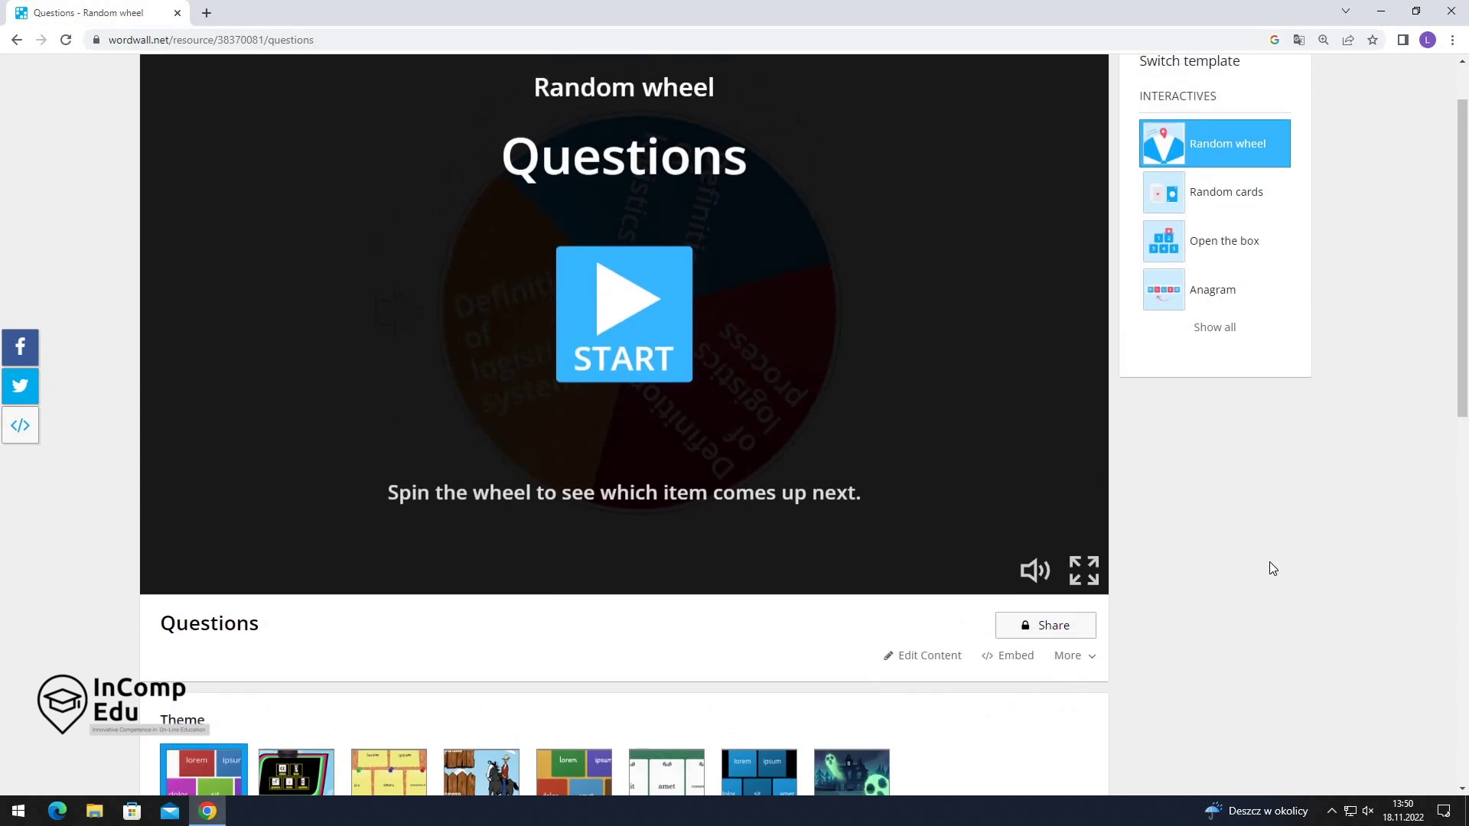
scroll(1269, 569, "up", 1)
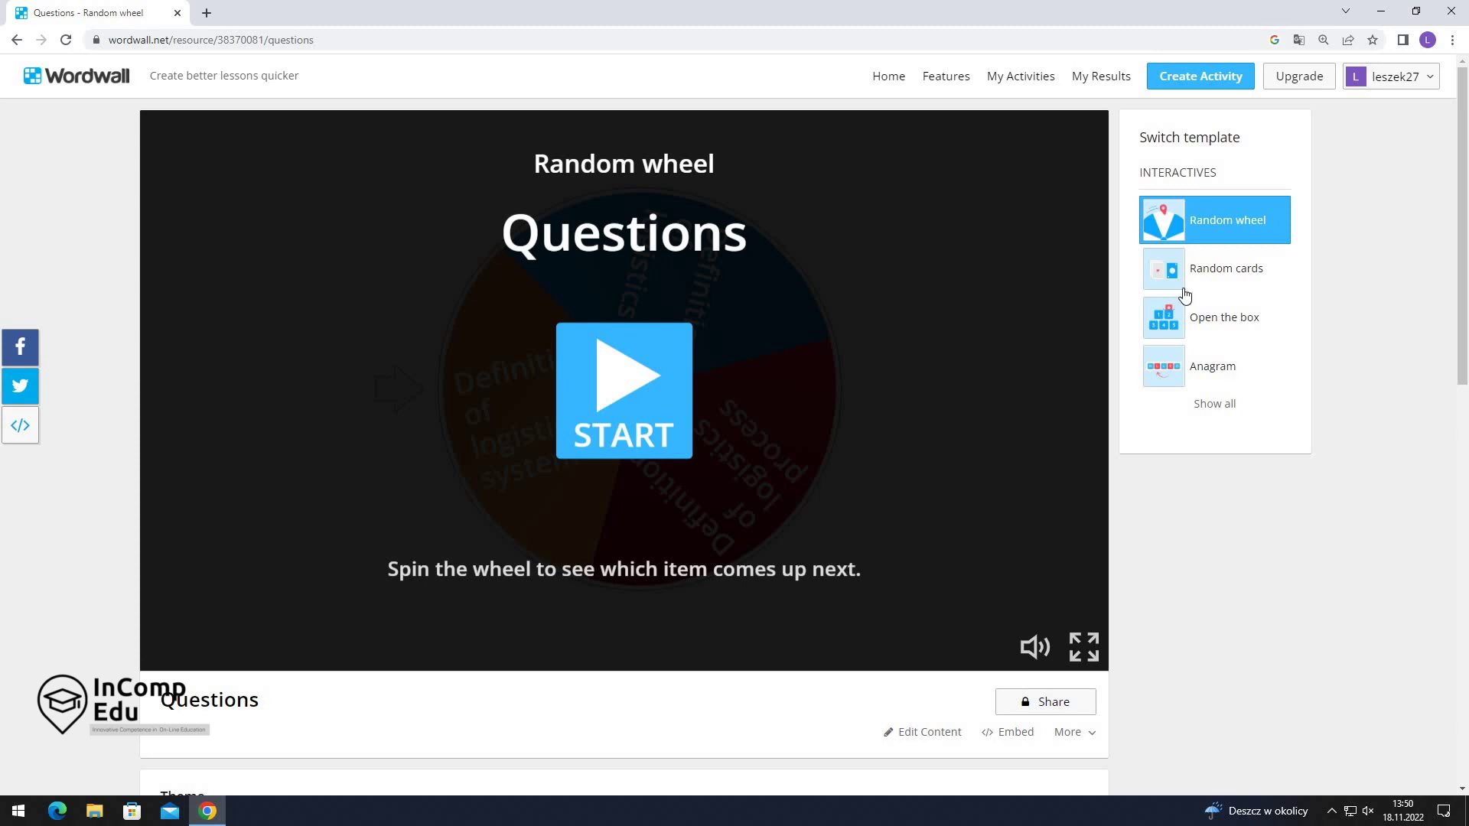
Create another activity from the Random wheel template and title it "Names of students".
left_click(1217, 87)
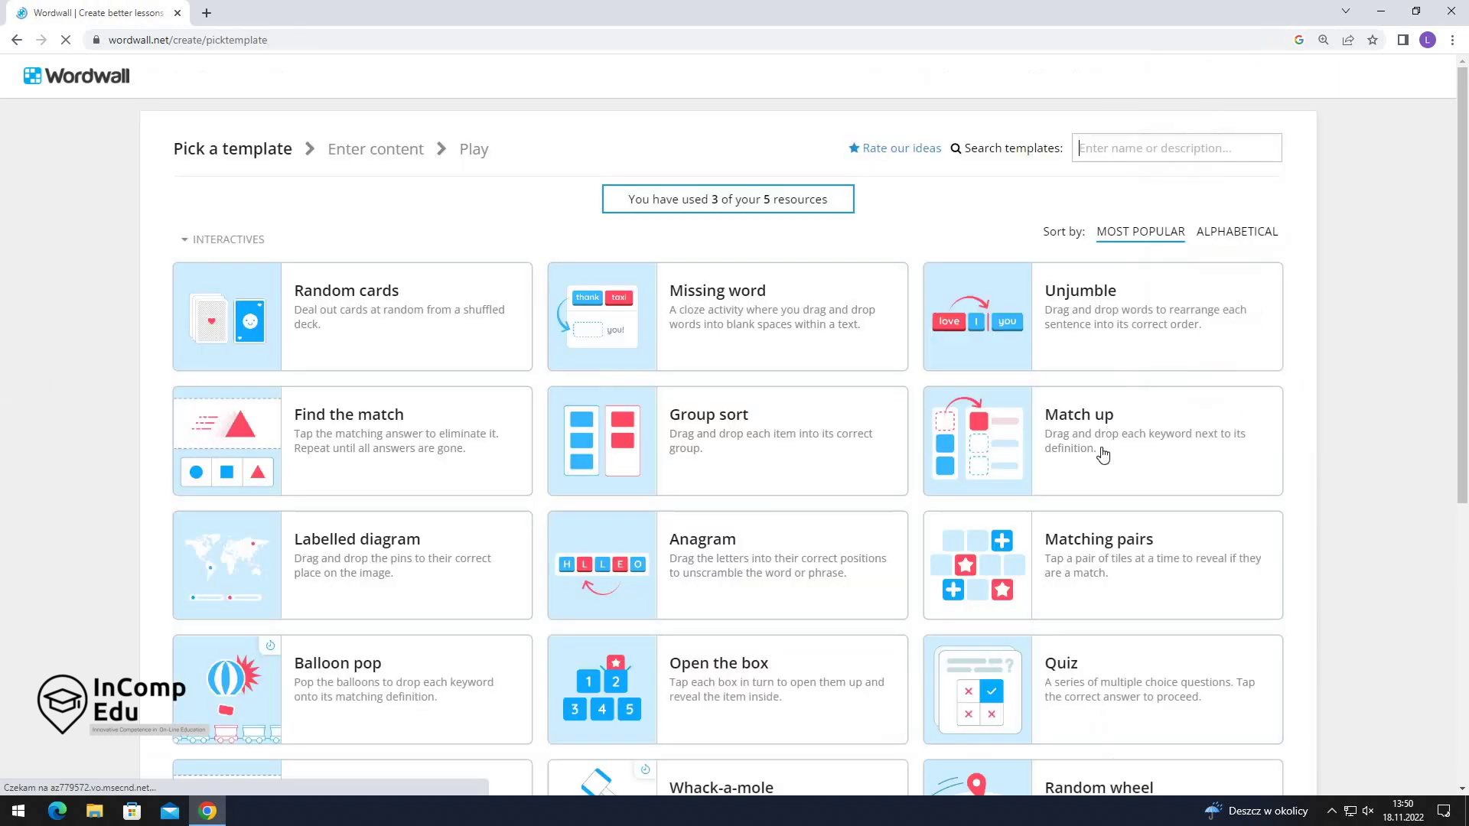
scroll(1102, 475, "down", 1)
scroll(1102, 478, "down", 2)
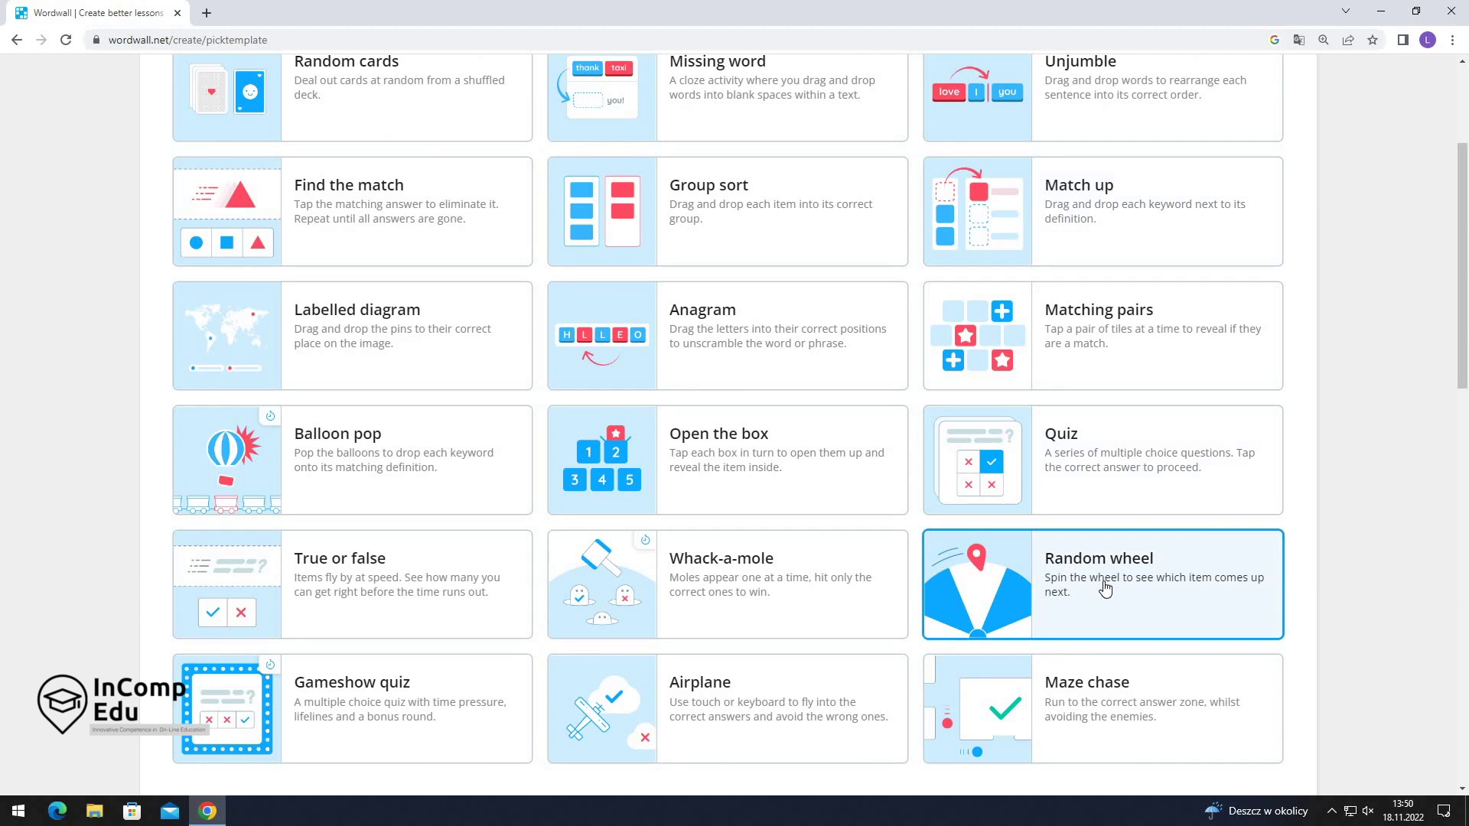
left_click(1106, 588)
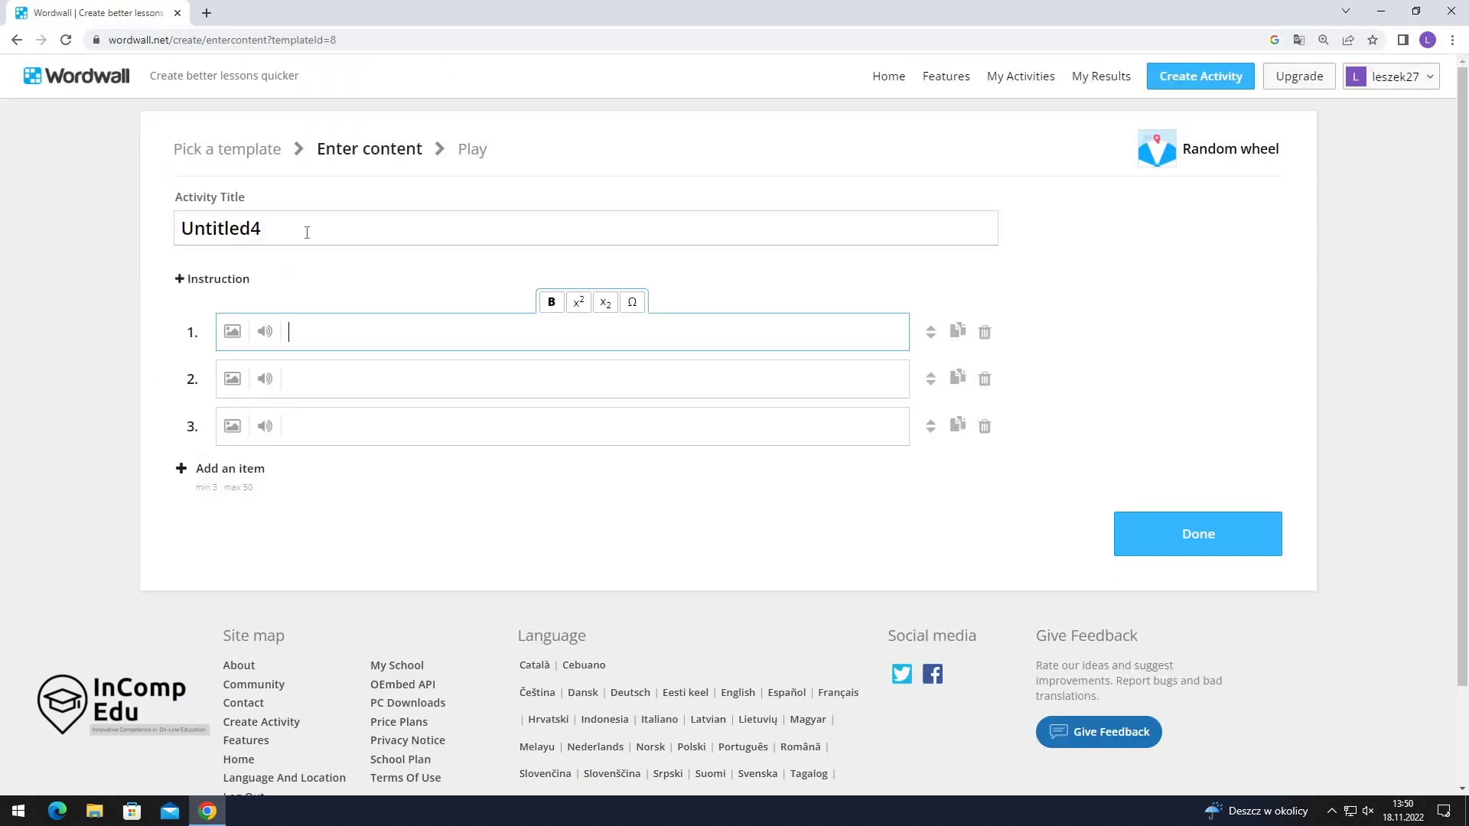
left_click(307, 232)
key("ctrl+a")
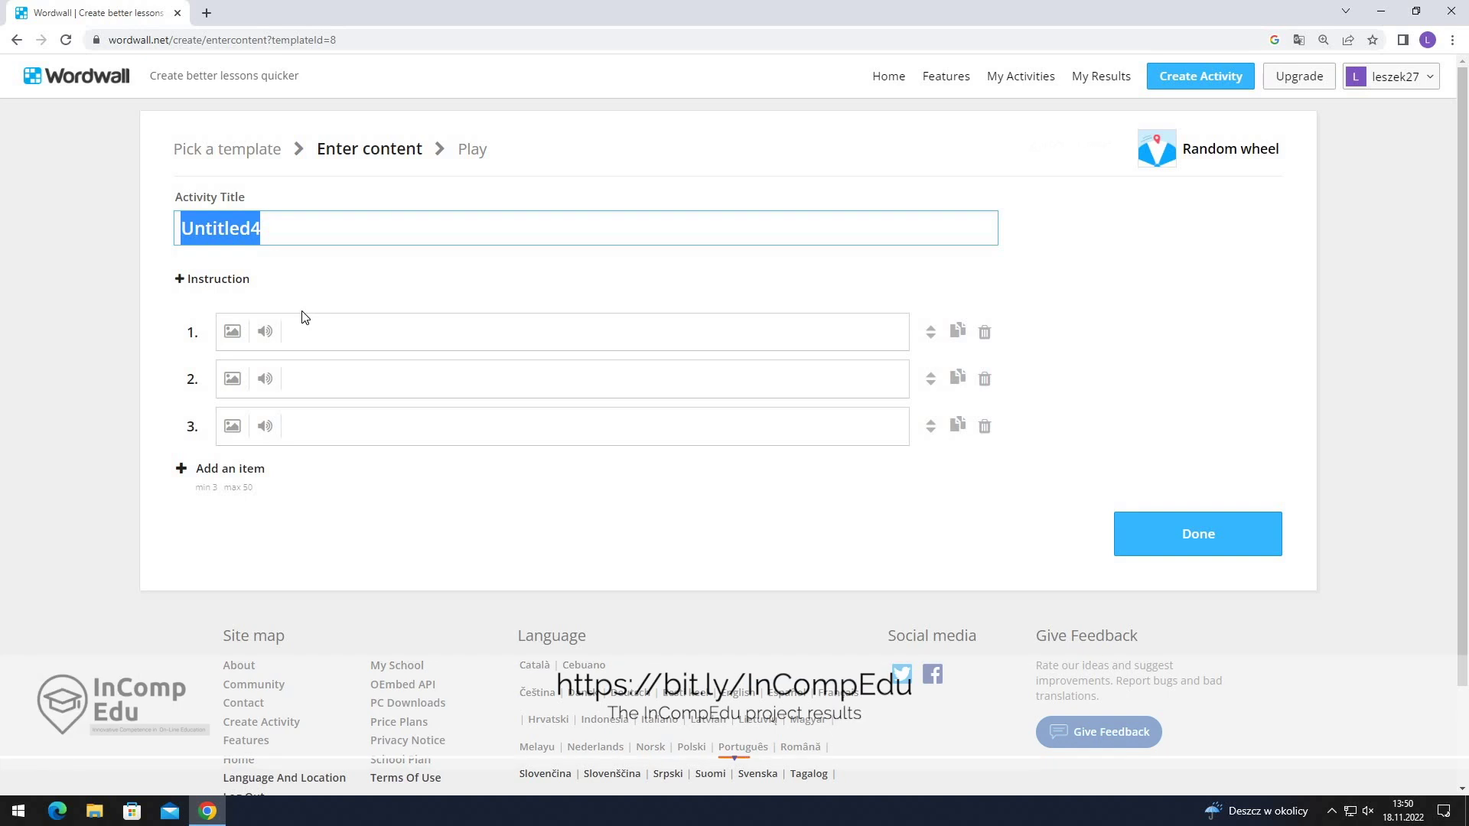
type("Names of students")
Enter a different student's first name in each of the three wheel items and finish the activity.
left_click(300, 331)
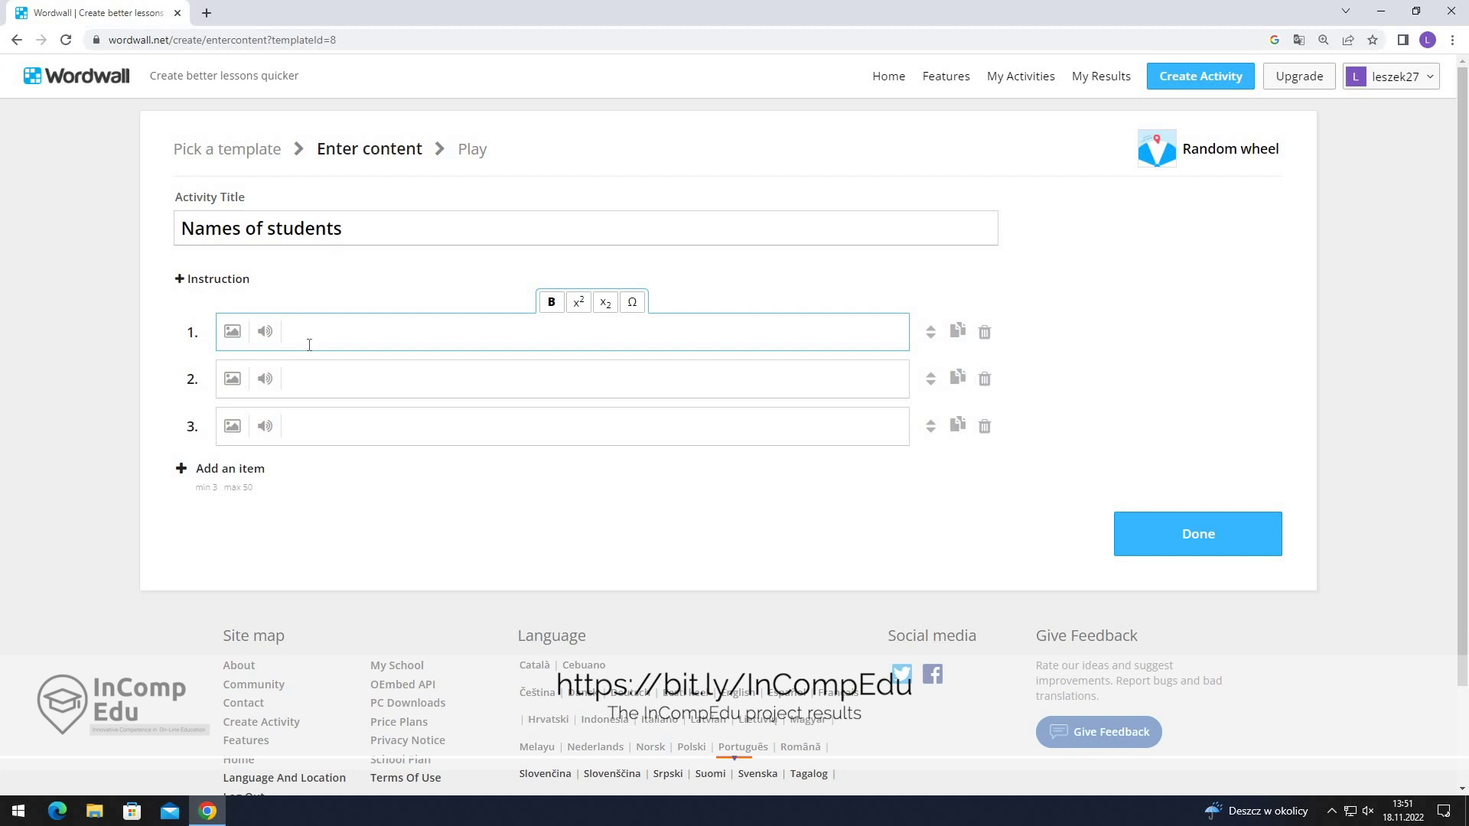
type("Magdalena")
left_click(315, 368)
type("Olga")
left_click(320, 431)
type("Adam")
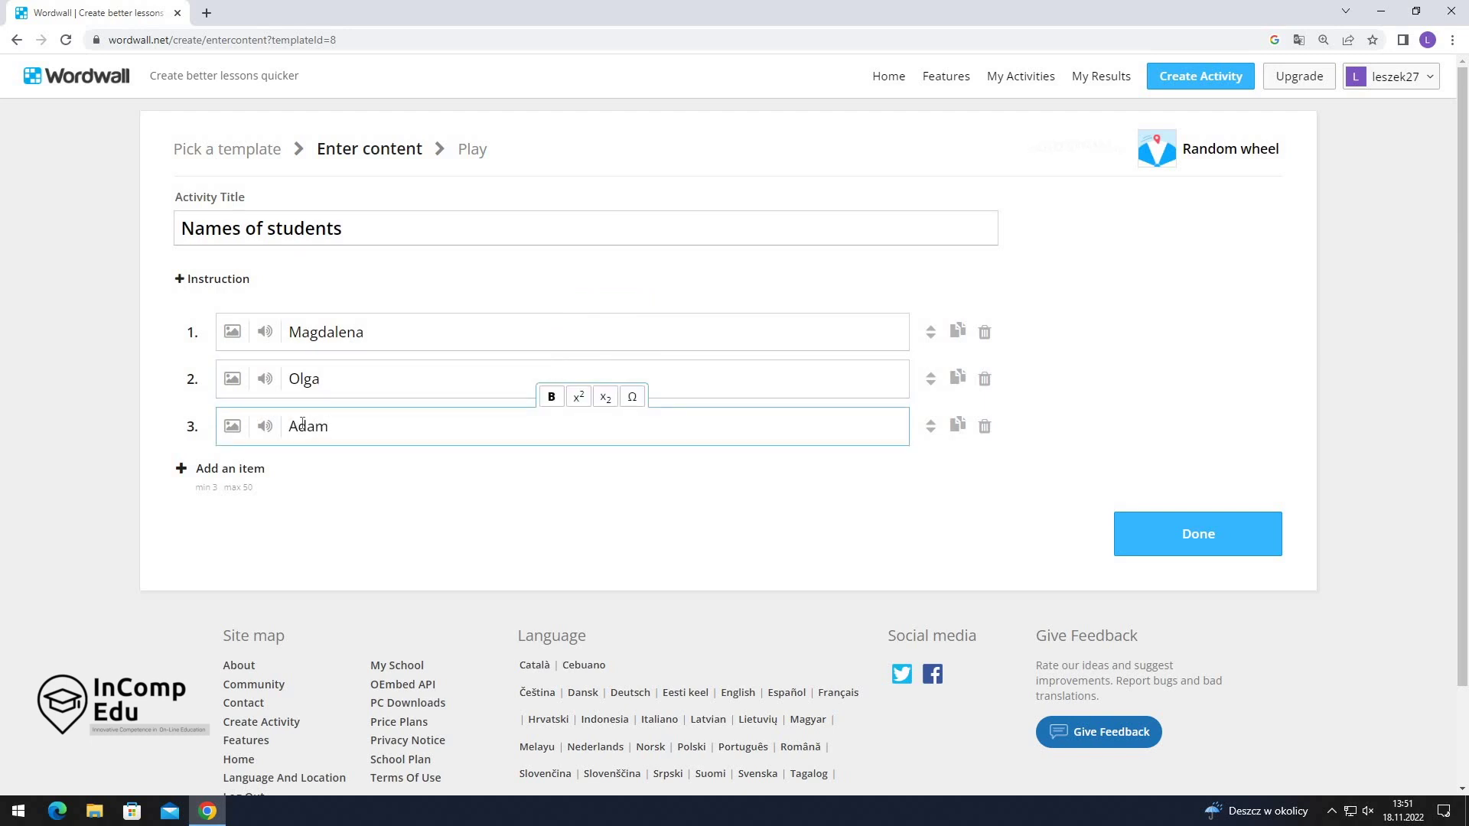
left_click(1192, 552)
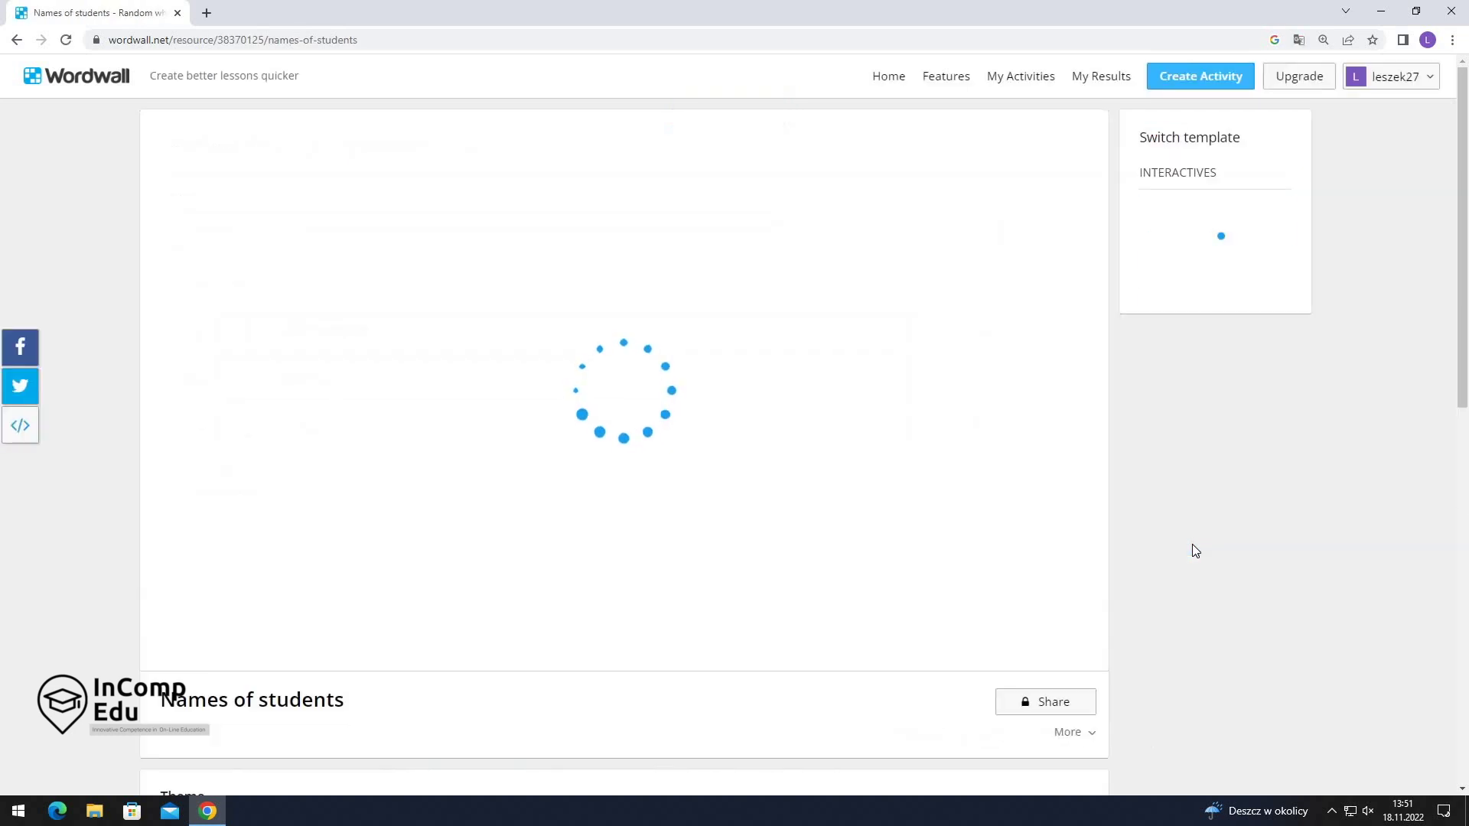